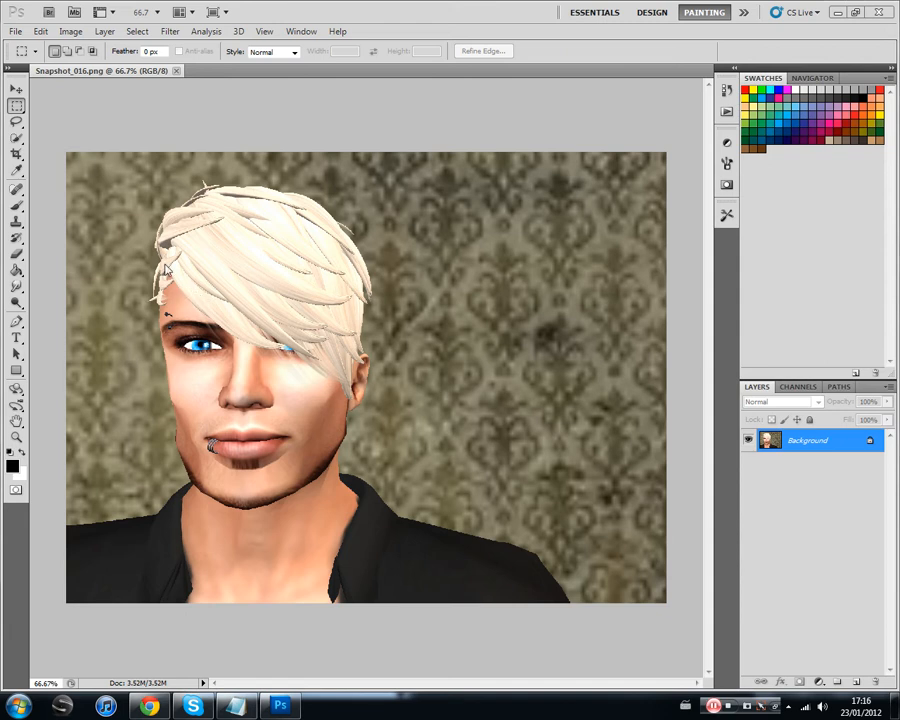
Step: Draw a freehand Lasso selection with an 80 px feather around the head and neck, and invert the selection
{"action": "left_click", "coordinate": [16, 123]}
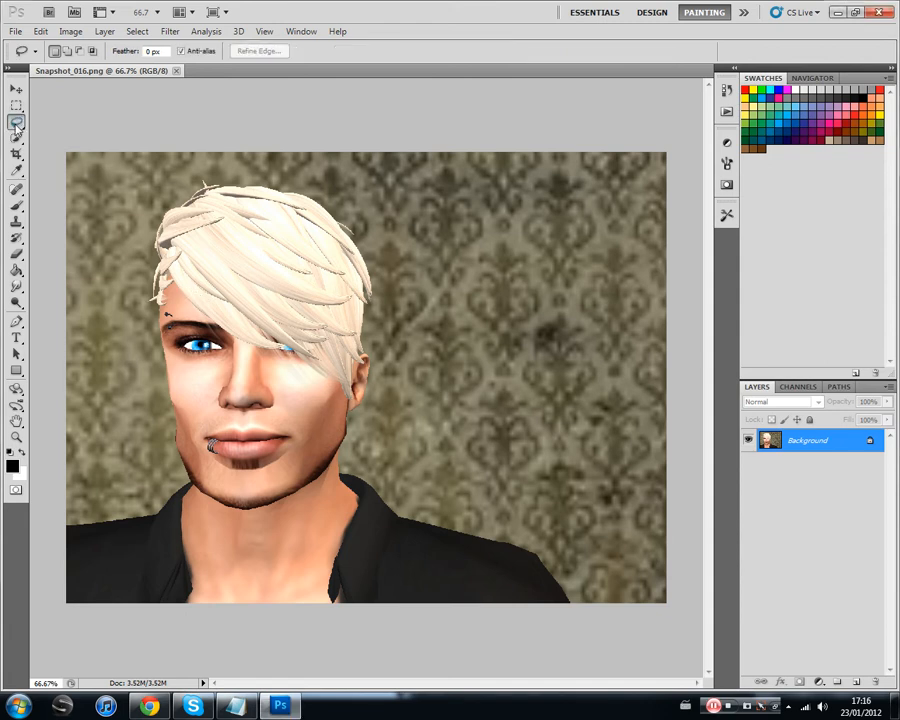
{"action": "left_click", "coordinate": [147, 50]}
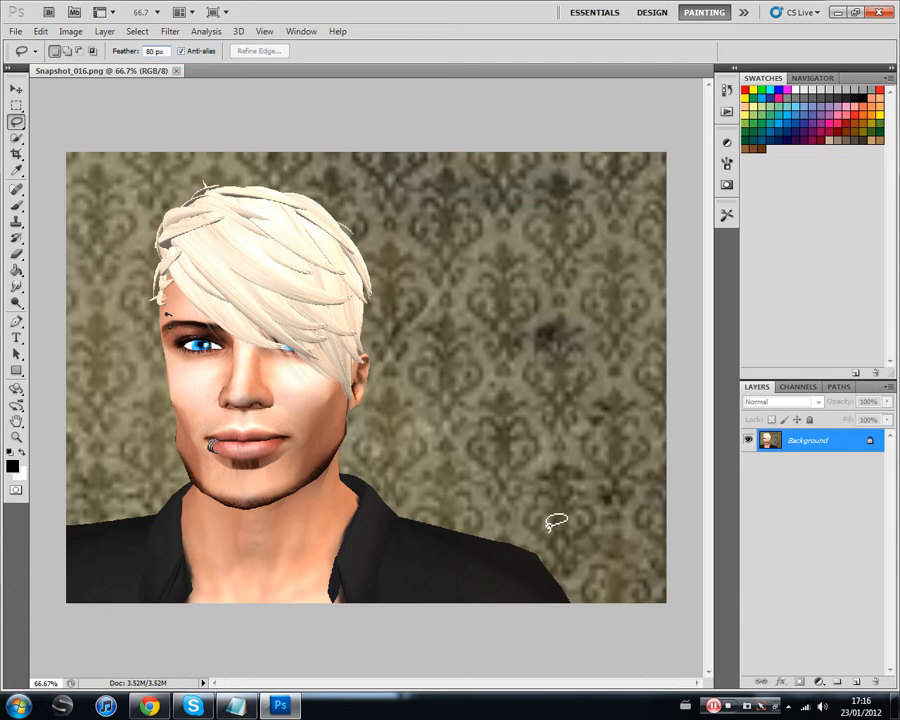
{"action": "mouse_move", "coordinate": [548, 518]}
{"action": "left_mouse_down"}
{"action": "mouse_move", "coordinate": [535, 330]}
{"action": "mouse_move", "coordinate": [502, 244]}
{"action": "mouse_move", "coordinate": [459, 210]}
{"action": "mouse_move", "coordinate": [376, 182]}
{"action": "left_mouse_up"}
{"action": "mouse_move", "coordinate": [291, 172]}
{"action": "left_mouse_down"}
{"action": "mouse_move", "coordinate": [195, 161]}
{"action": "mouse_move", "coordinate": [148, 168]}
{"action": "mouse_move", "coordinate": [91, 212]}
{"action": "mouse_move", "coordinate": [80, 242]}
{"action": "mouse_move", "coordinate": [81, 293]}
{"action": "mouse_move", "coordinate": [103, 532]}
{"action": "mouse_move", "coordinate": [140, 557]}
{"action": "mouse_move", "coordinate": [177, 565]}
{"action": "mouse_move", "coordinate": [555, 507]}
{"action": "left_mouse_up"}
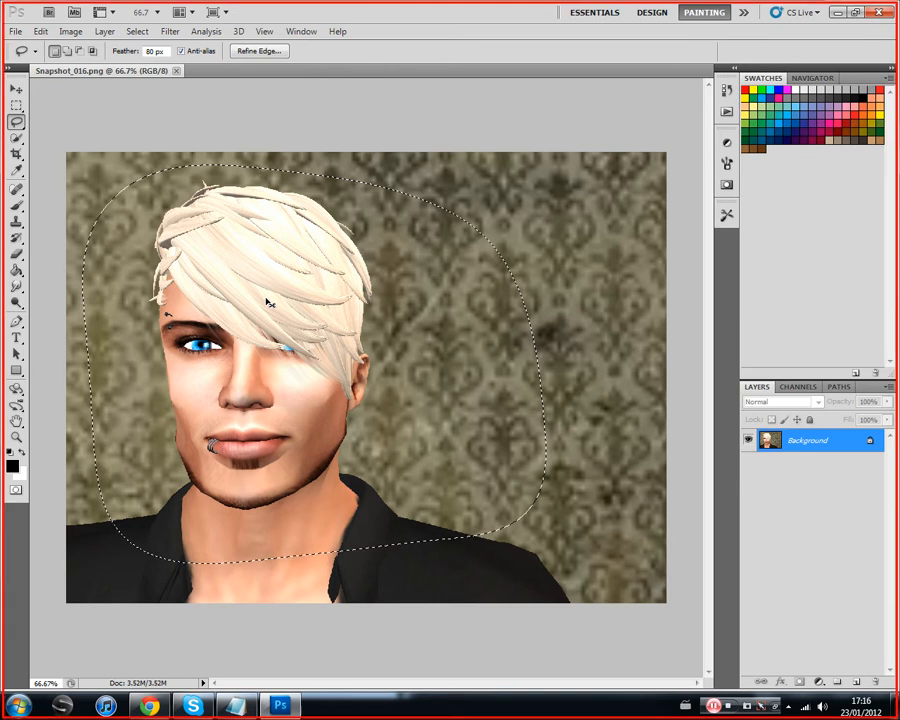
{"action": "key", "text": "ctrl+shift+i"}
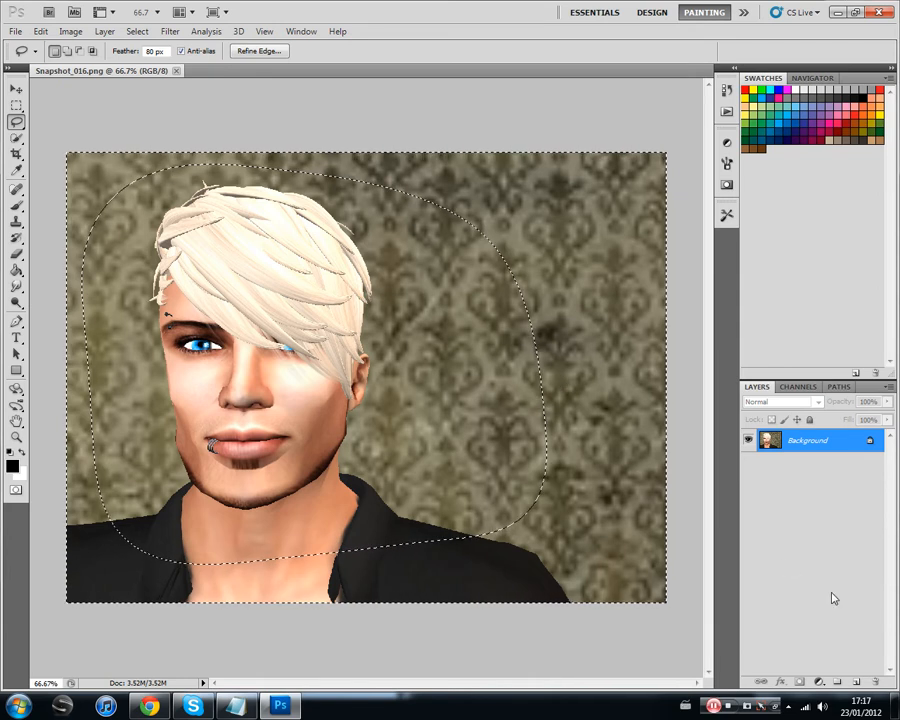
Step: Add a Levels adjustment layer for the selected outer area and set its midtone value to 0.50
{"action": "left_click", "coordinate": [819, 683]}
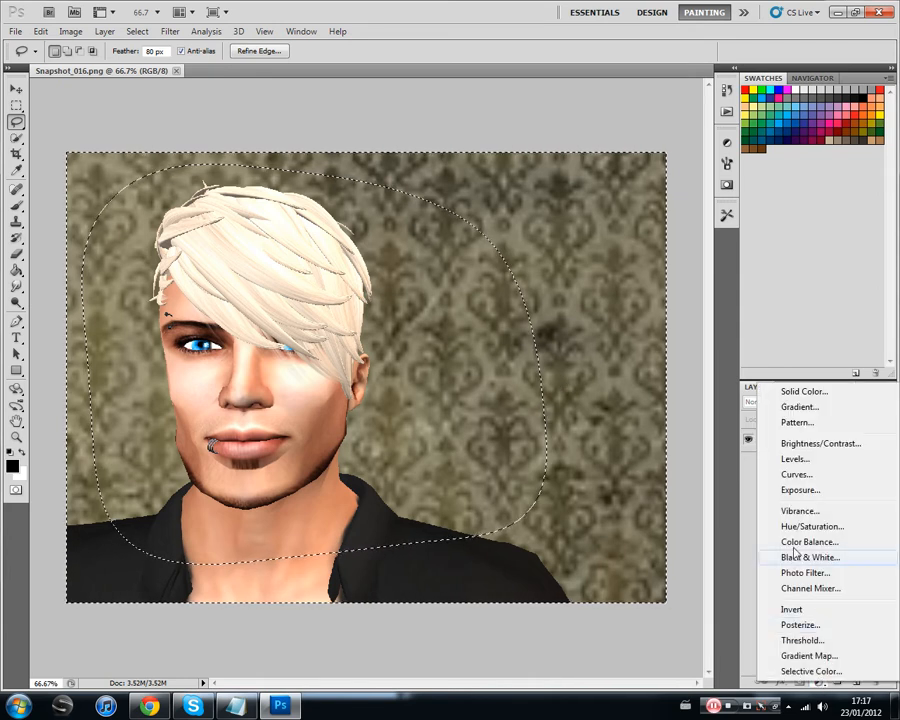
{"action": "left_click", "coordinate": [813, 464]}
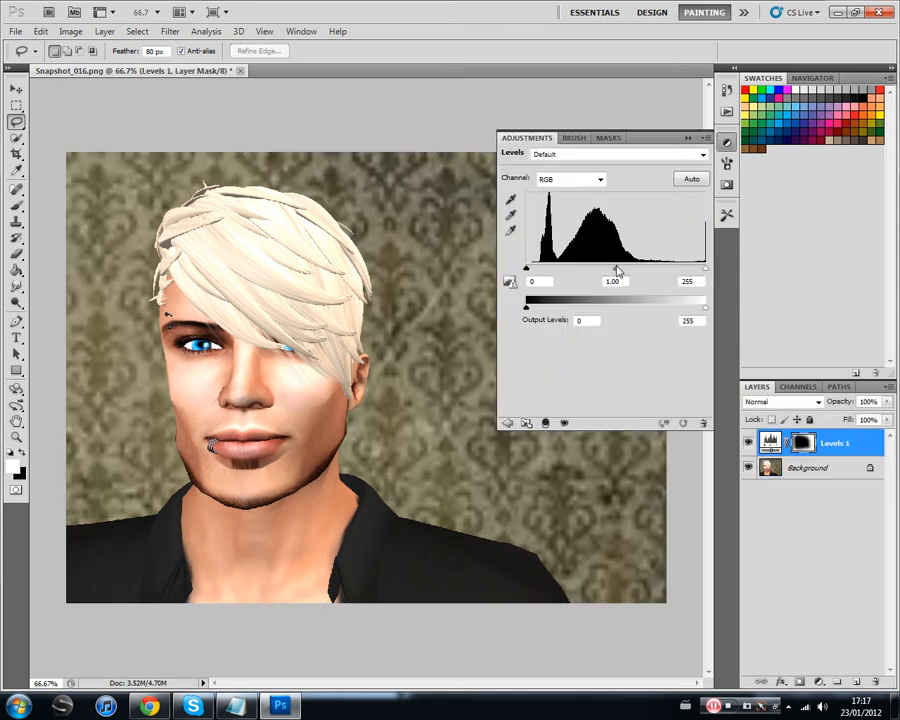
{"action": "left_click_drag", "start_coordinate": [618, 283], "coordinate": [651, 285]}
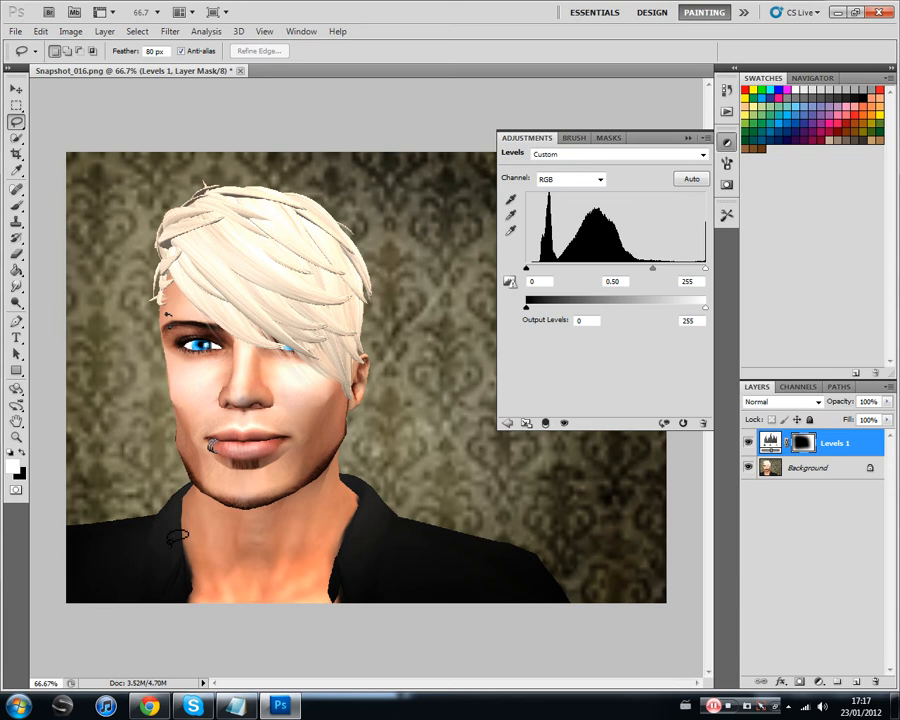
{"action": "left_click_drag", "start_coordinate": [652, 268], "coordinate": [686, 285]}
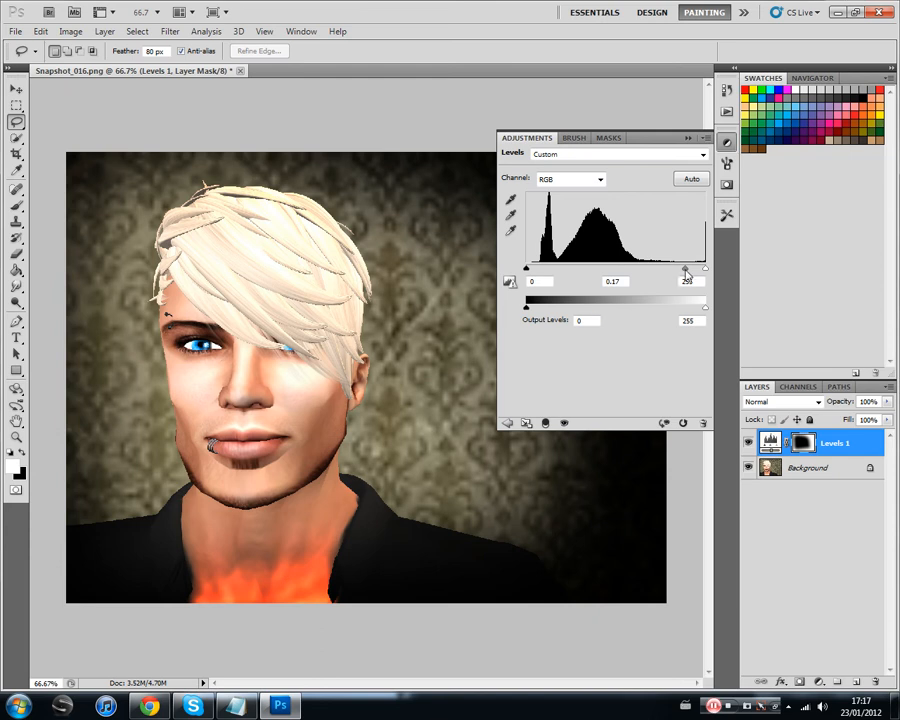
{"action": "left_click_drag", "start_coordinate": [686, 272], "coordinate": [655, 275]}
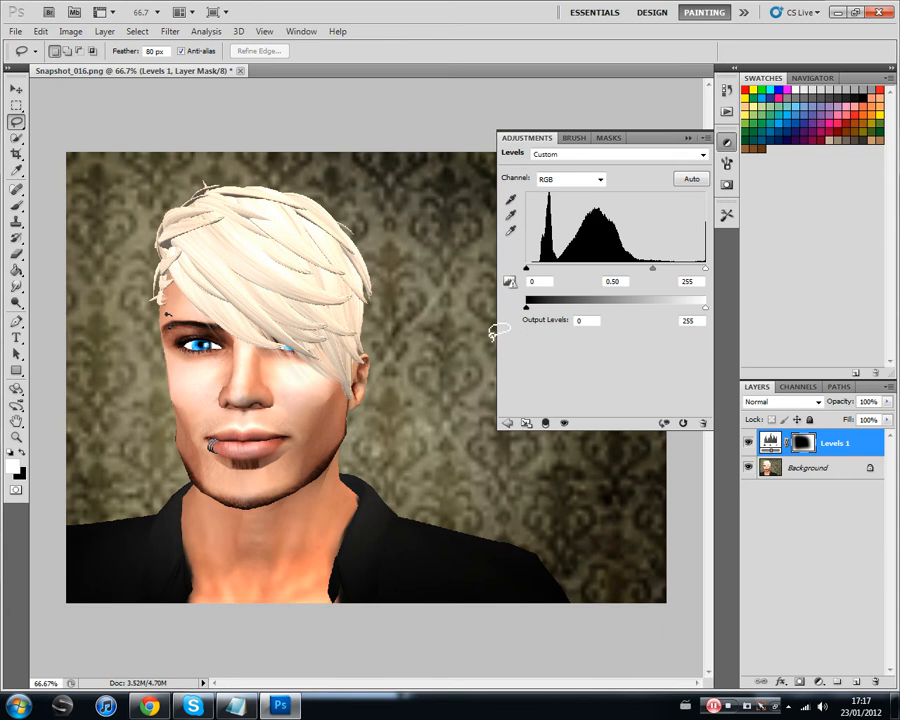
{"action": "left_click", "coordinate": [687, 138]}
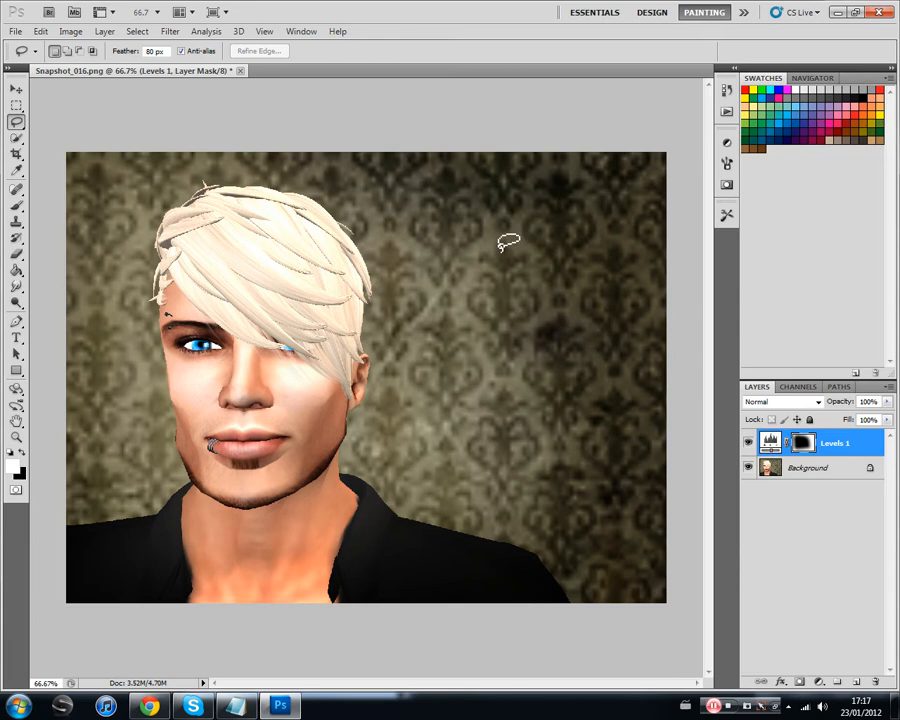
Step: Flatten the Levels adjustment into the background and switch to the Move tool
{"action": "right_click", "coordinate": [810, 470]}
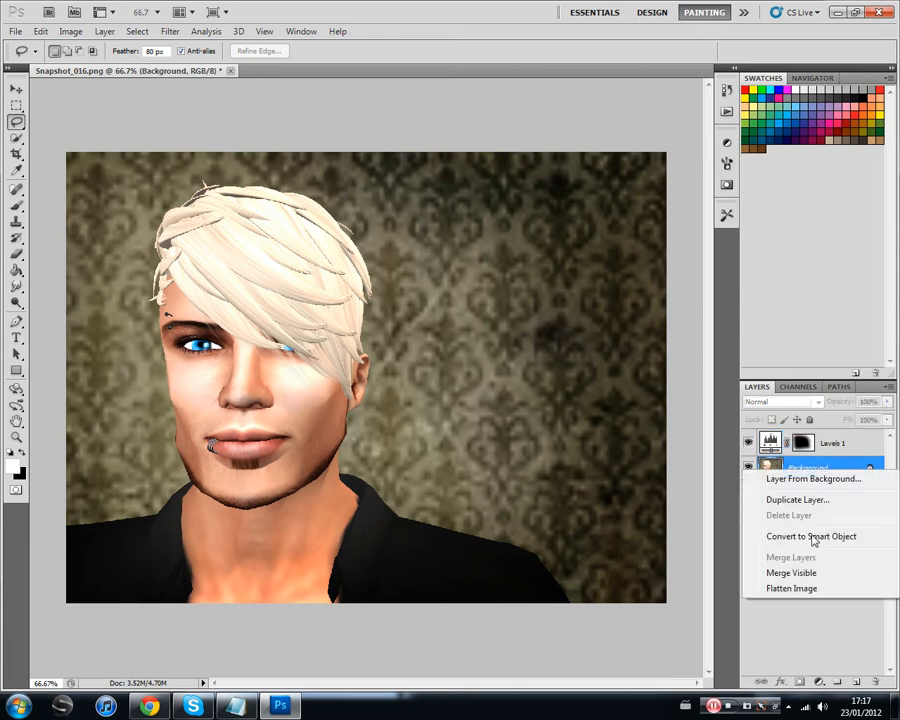
{"action": "left_click", "coordinate": [827, 592]}
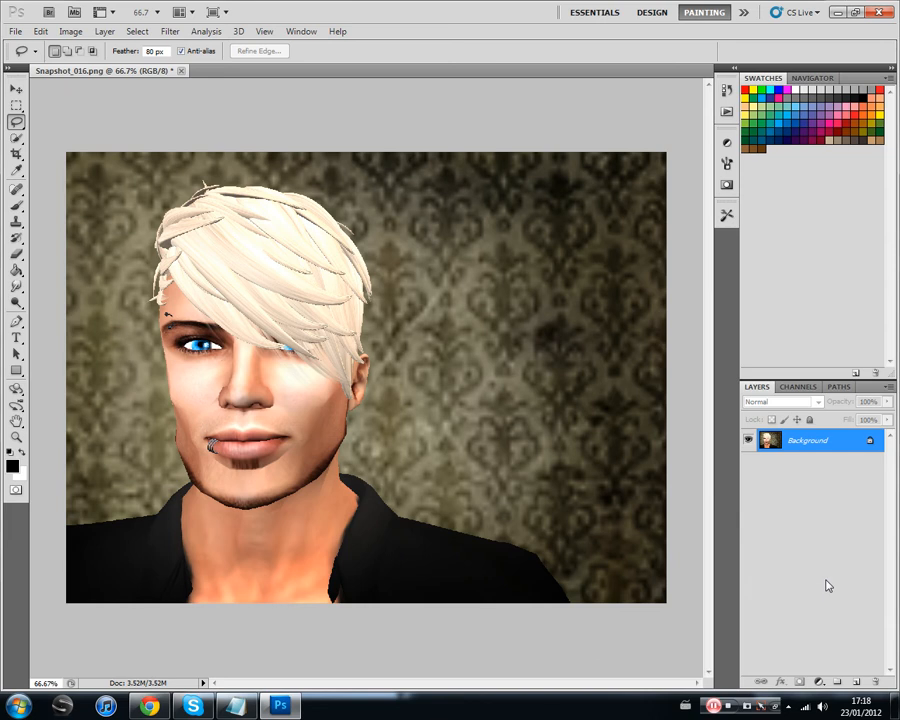
{"action": "left_click", "coordinate": [17, 89]}
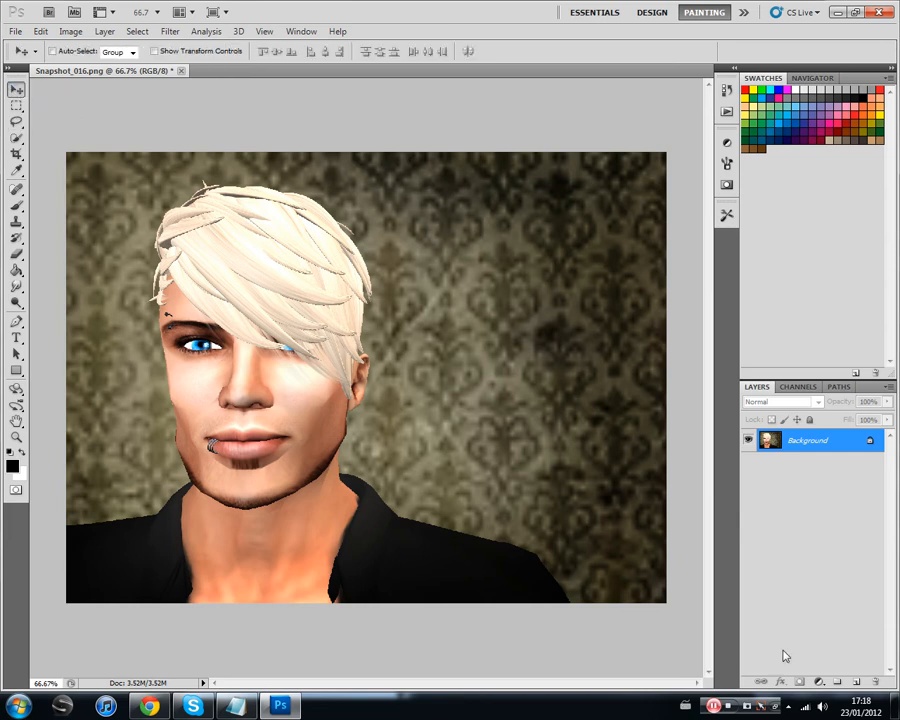
Step: Add a Curves adjustment layer with shadow and midtone points, and a highlight point at input 191, output 215
{"action": "left_click", "coordinate": [819, 681]}
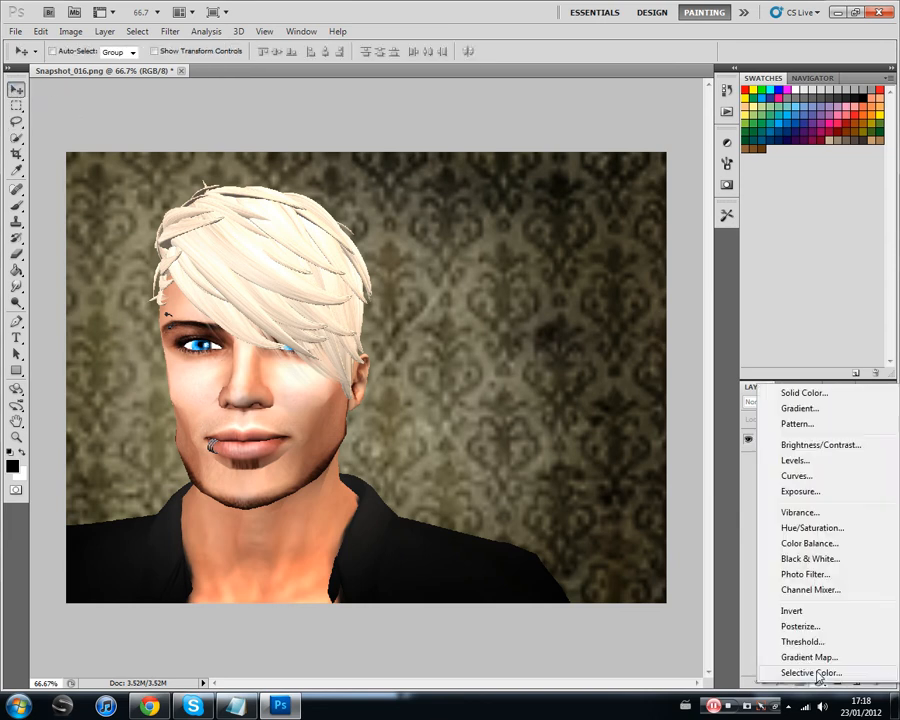
{"action": "left_click", "coordinate": [803, 476]}
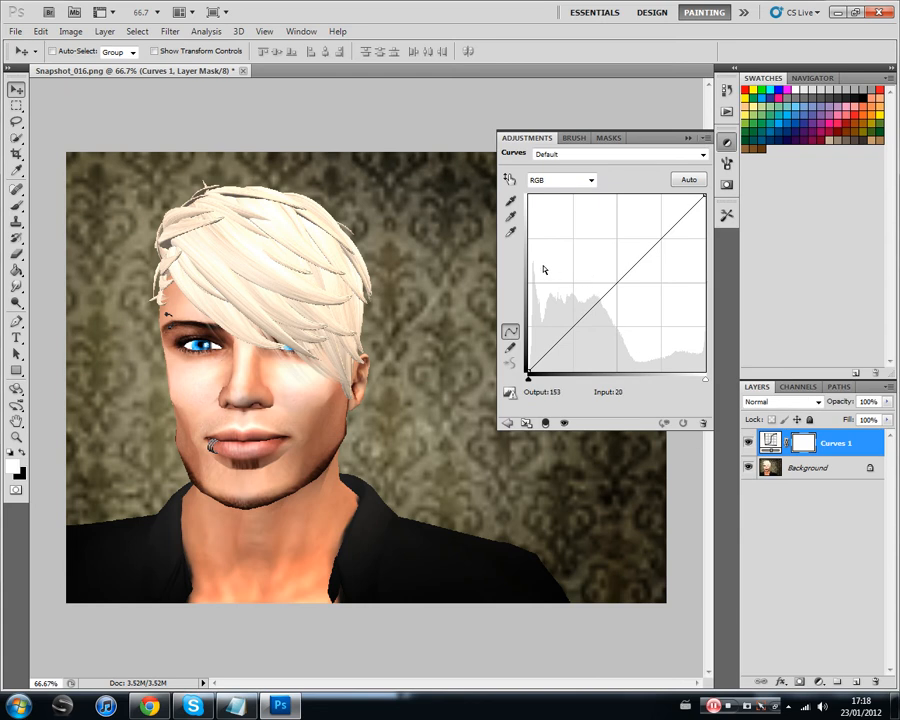
{"action": "left_click_drag", "start_coordinate": [683, 213], "coordinate": [671, 197]}
{"action": "left_click_drag", "start_coordinate": [610, 250], "coordinate": [617, 279]}
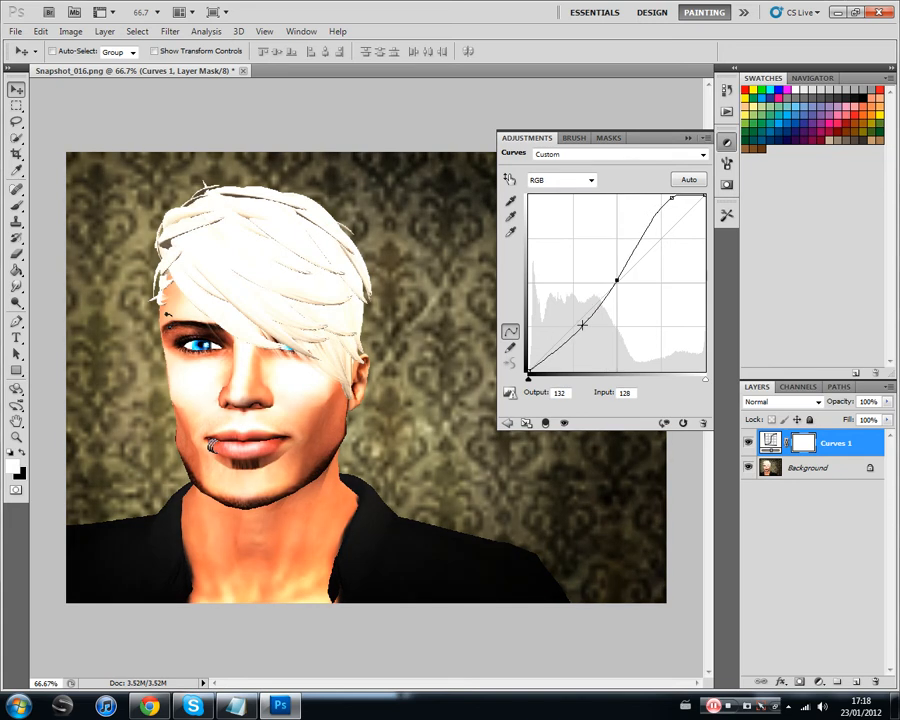
{"action": "mouse_move", "coordinate": [581, 324]}
{"action": "left_mouse_down"}
{"action": "mouse_move", "coordinate": [583, 340]}
{"action": "mouse_move", "coordinate": [583, 307]}
{"action": "mouse_move", "coordinate": [555, 325]}
{"action": "mouse_move", "coordinate": [559, 346]}
{"action": "mouse_move", "coordinate": [595, 342]}
{"action": "mouse_move", "coordinate": [587, 318]}
{"action": "mouse_move", "coordinate": [597, 311]}
{"action": "mouse_move", "coordinate": [582, 312]}
{"action": "left_mouse_up"}
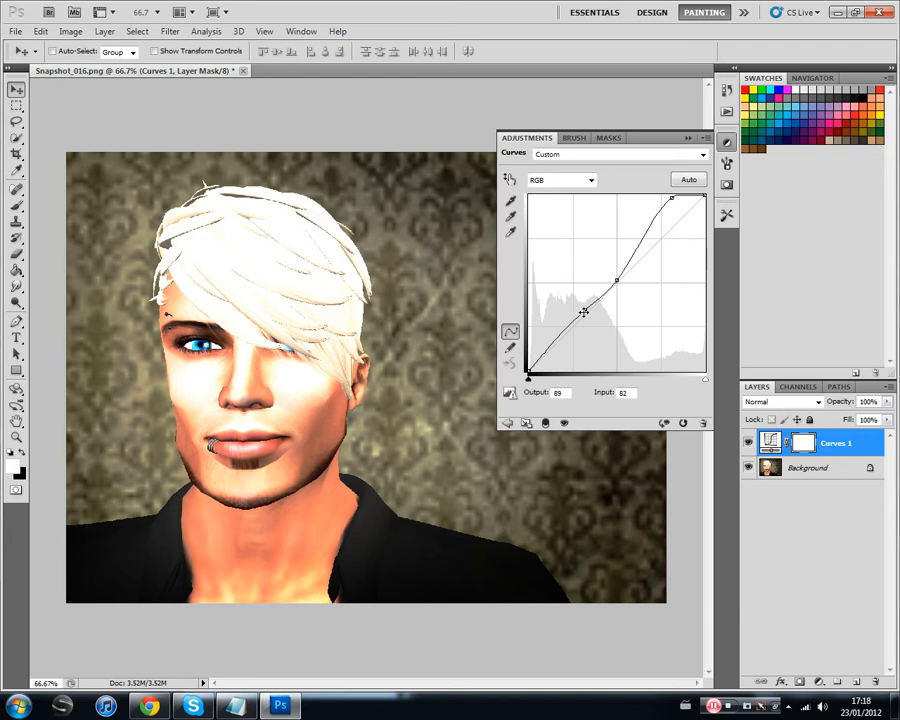
{"action": "left_click_drag", "start_coordinate": [669, 197], "coordinate": [661, 223]}
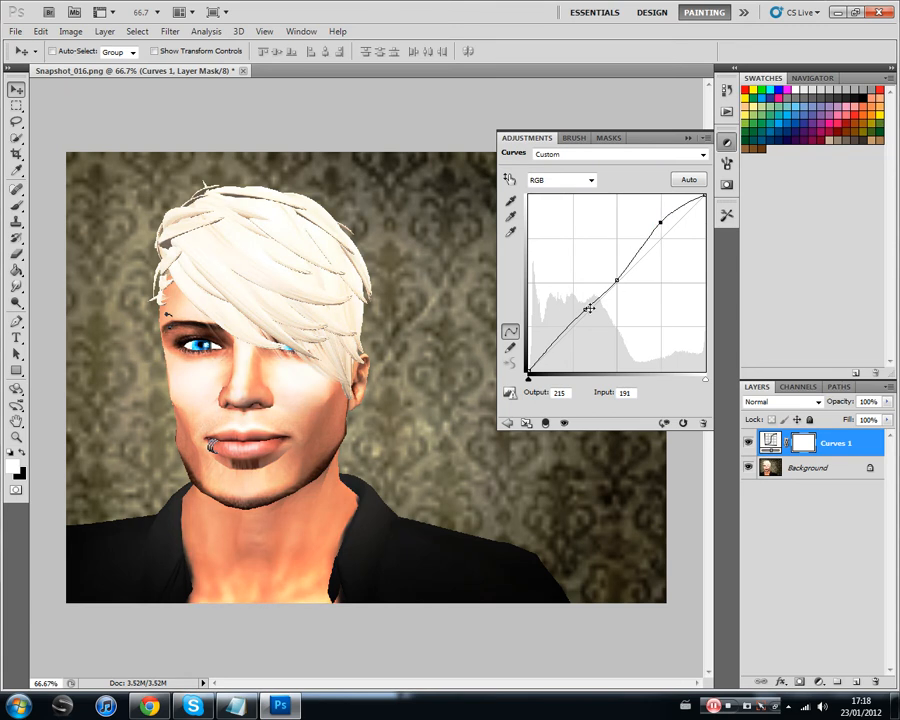
Step: Reshape the curve into a contrast S-curve, with shadows at input 44, output 29 and highlights at input 190, output 222
{"action": "left_click_drag", "start_coordinate": [616, 282], "coordinate": [564, 357]}
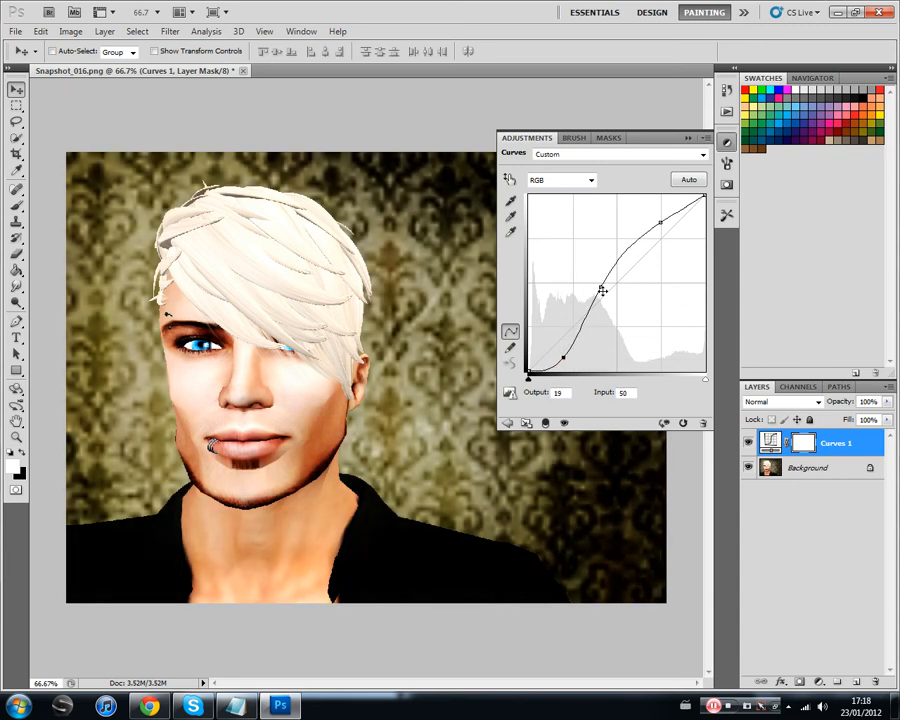
{"action": "left_click_drag", "start_coordinate": [661, 222], "coordinate": [662, 214]}
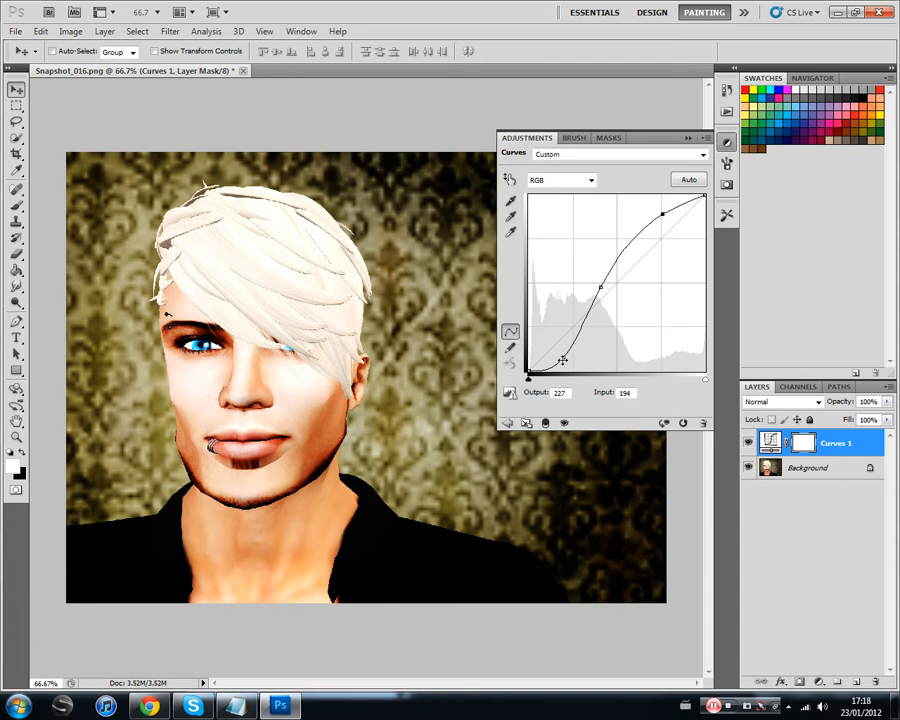
{"action": "left_click_drag", "start_coordinate": [564, 359], "coordinate": [558, 351]}
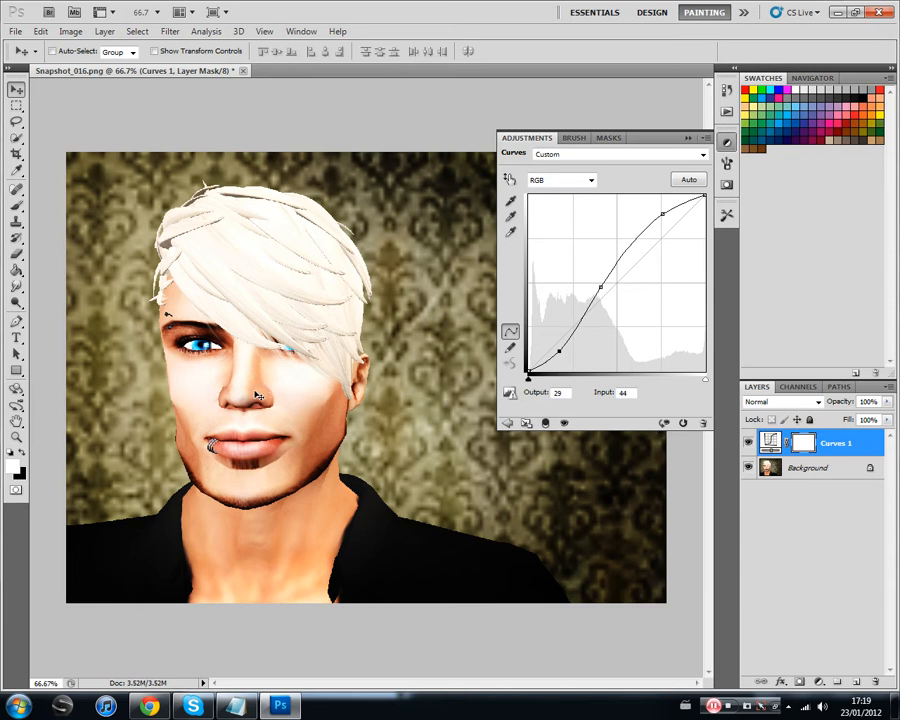
{"action": "left_click", "coordinate": [601, 289]}
{"action": "left_click_drag", "start_coordinate": [601, 289], "coordinate": [604, 293]}
{"action": "left_click", "coordinate": [662, 213]}
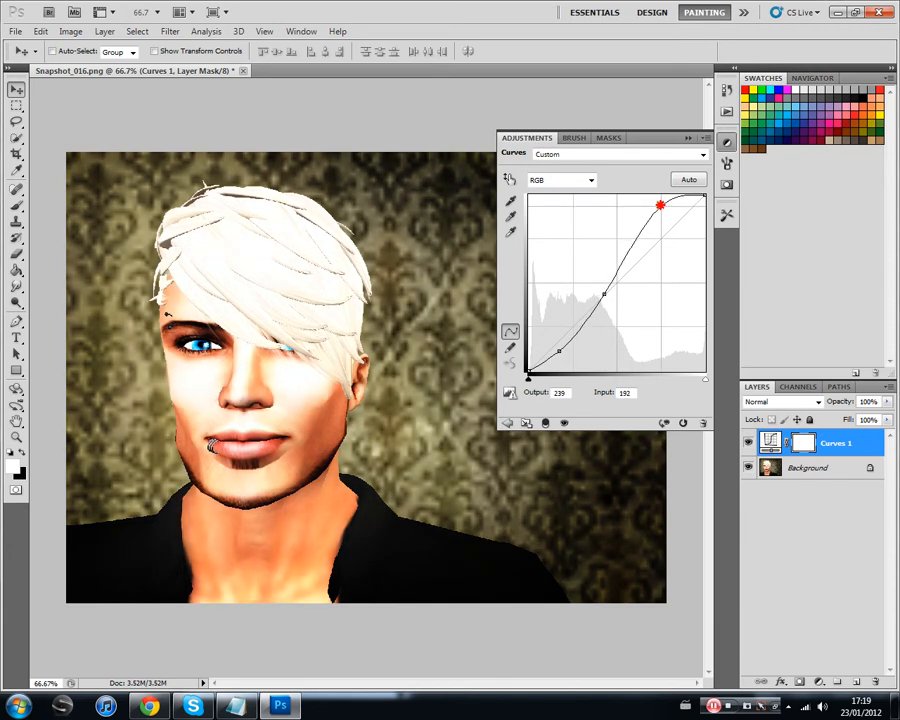
{"action": "left_click_drag", "start_coordinate": [659, 214], "coordinate": [659, 218]}
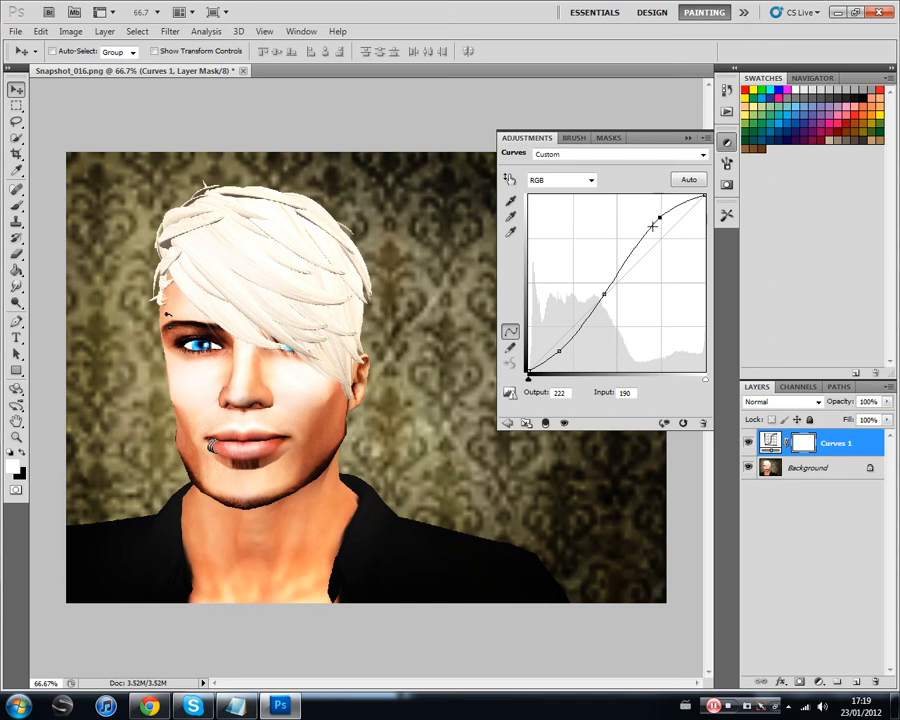
{"action": "left_click", "coordinate": [688, 138]}
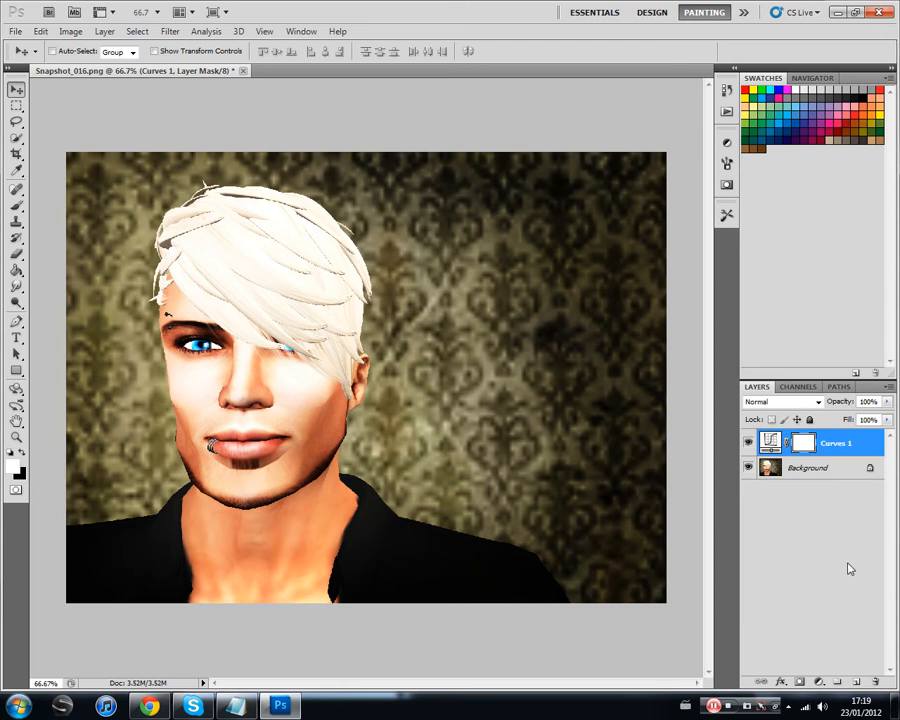
Step: Create a new layer above the Curves adjustment and fill it with black using the Paint Bucket tool
{"action": "key", "text": "ctrl+shift+alt+n"}
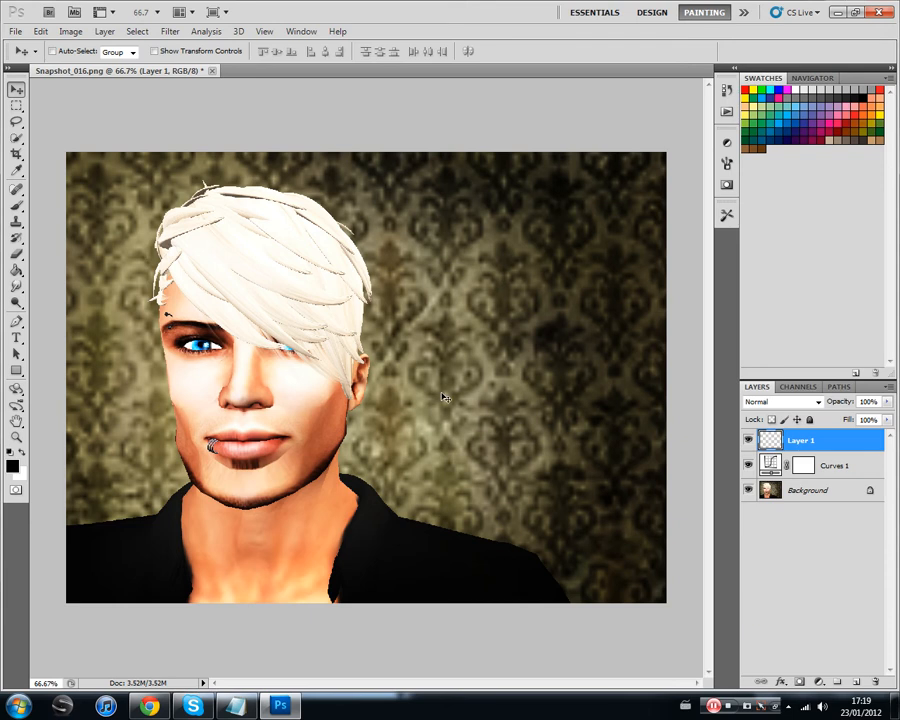
{"action": "left_click", "coordinate": [16, 270]}
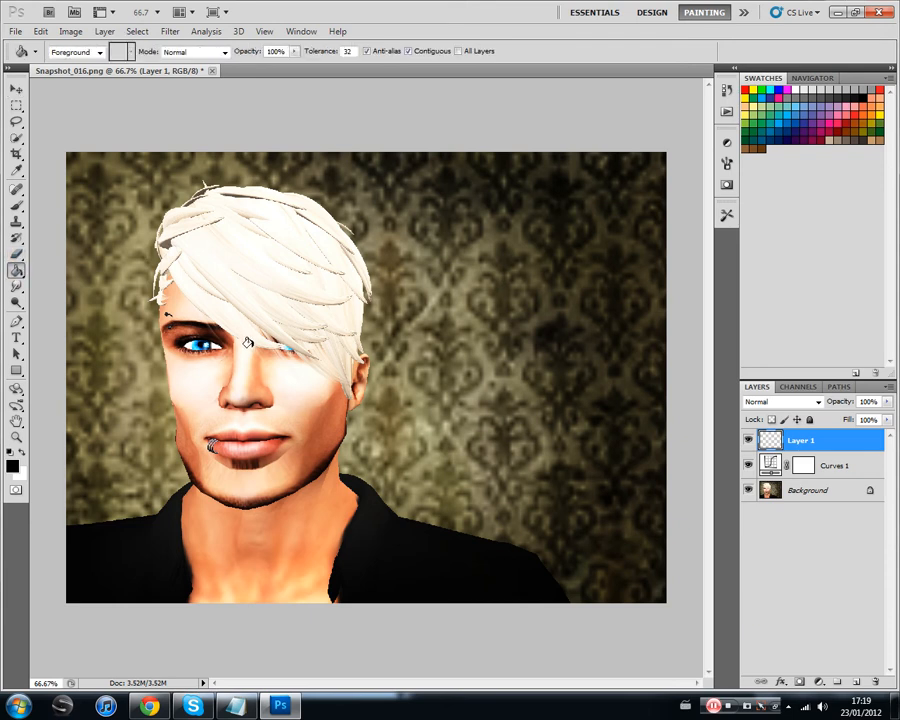
{"action": "left_click", "coordinate": [405, 357]}
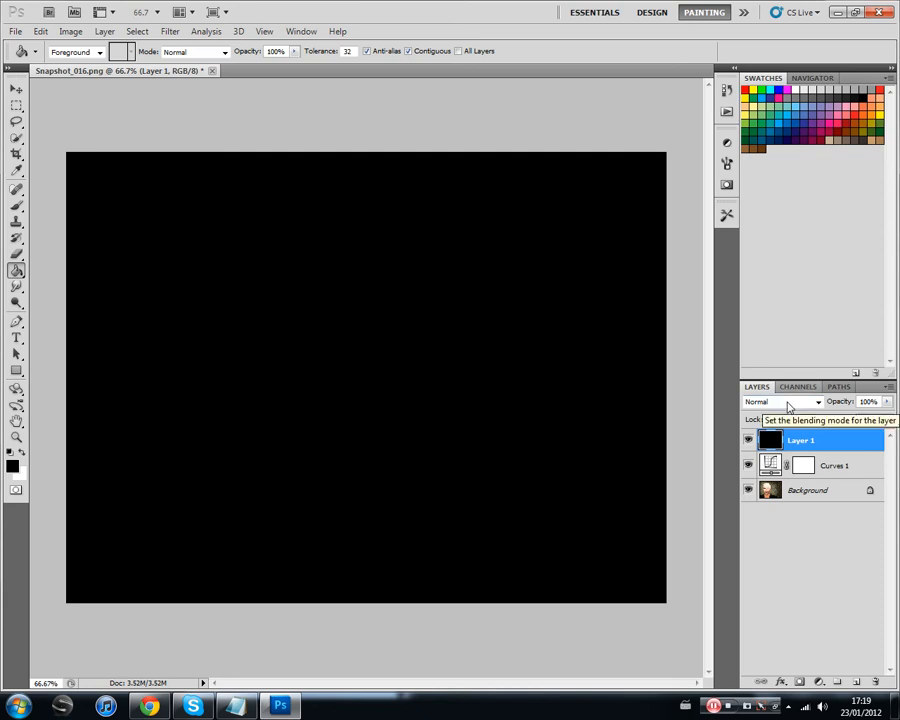
Step: Set the black layer's blending mode to Hue and its opacity to 40%
{"action": "left_click", "coordinate": [789, 402]}
{"action": "left_click", "coordinate": [750, 352]}
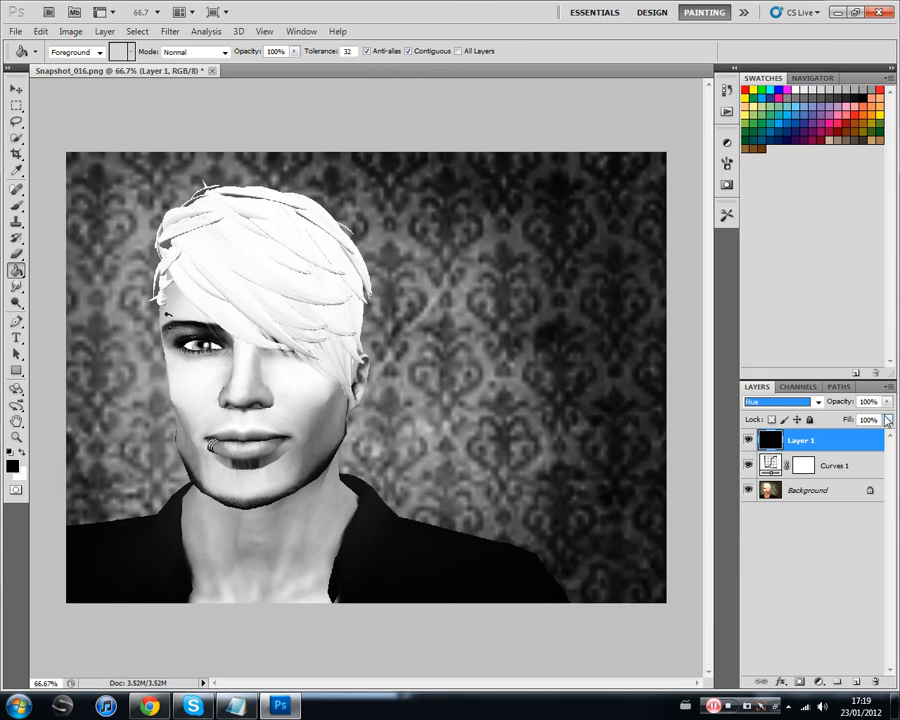
{"action": "left_click_drag", "start_coordinate": [887, 401], "coordinate": [831, 416]}
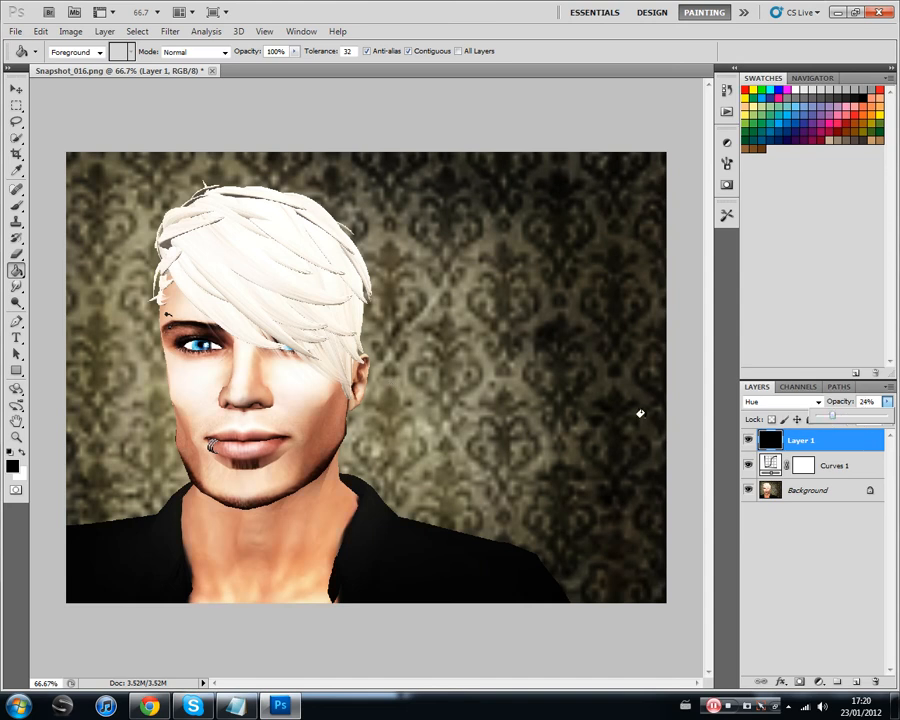
{"action": "left_click", "coordinate": [833, 417]}
{"action": "left_click_drag", "start_coordinate": [834, 419], "coordinate": [846, 420]}
{"action": "left_click", "coordinate": [887, 402]}
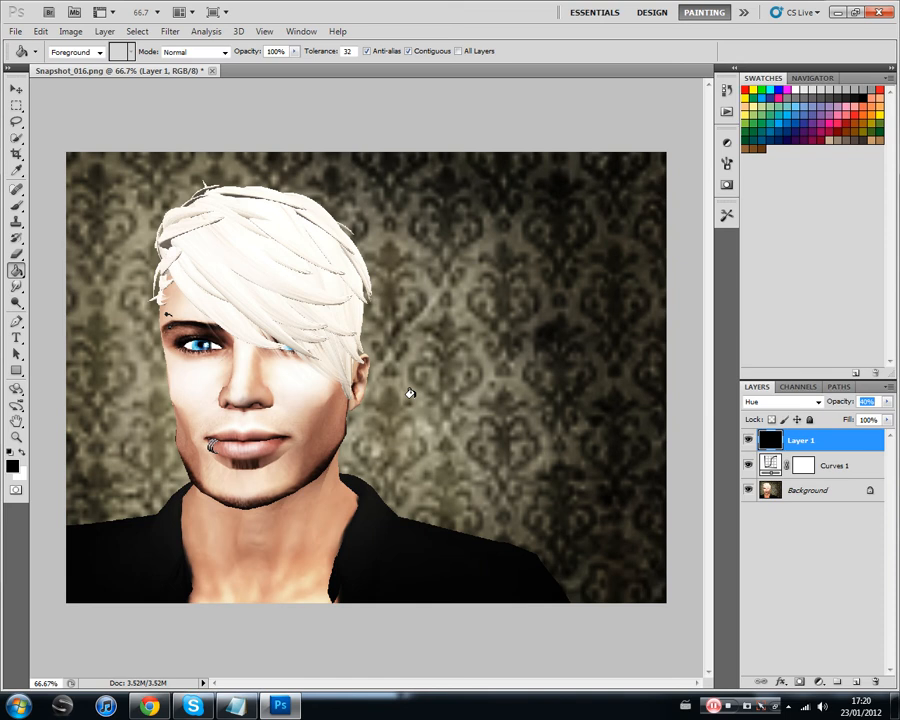
Step: Flatten the black layer and the Curves adjustment into the background, and switch to the Move tool
{"action": "right_click", "coordinate": [763, 488]}
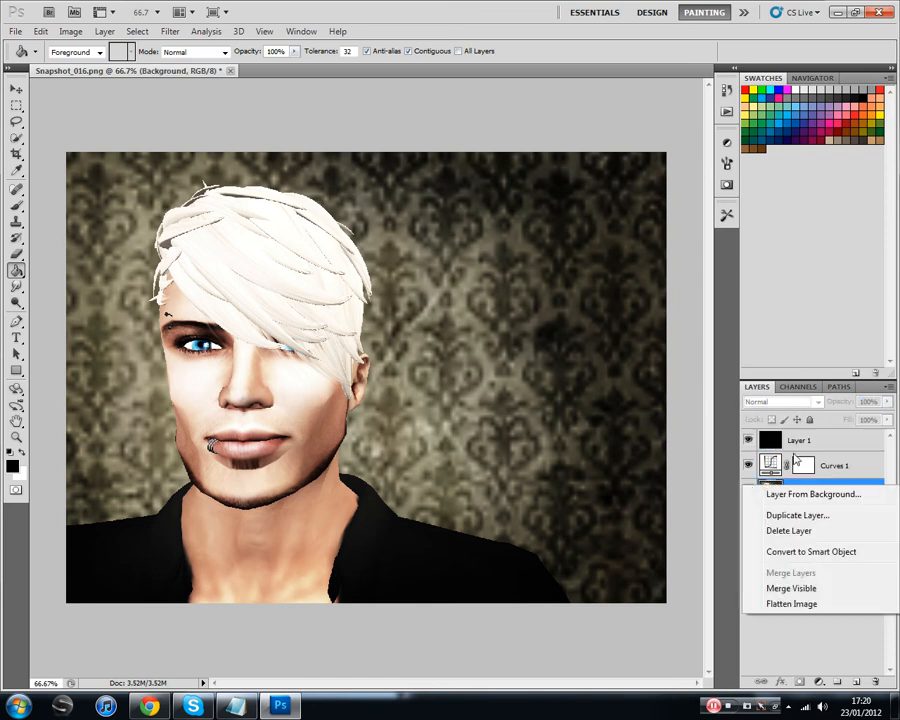
{"action": "left_click", "coordinate": [812, 607]}
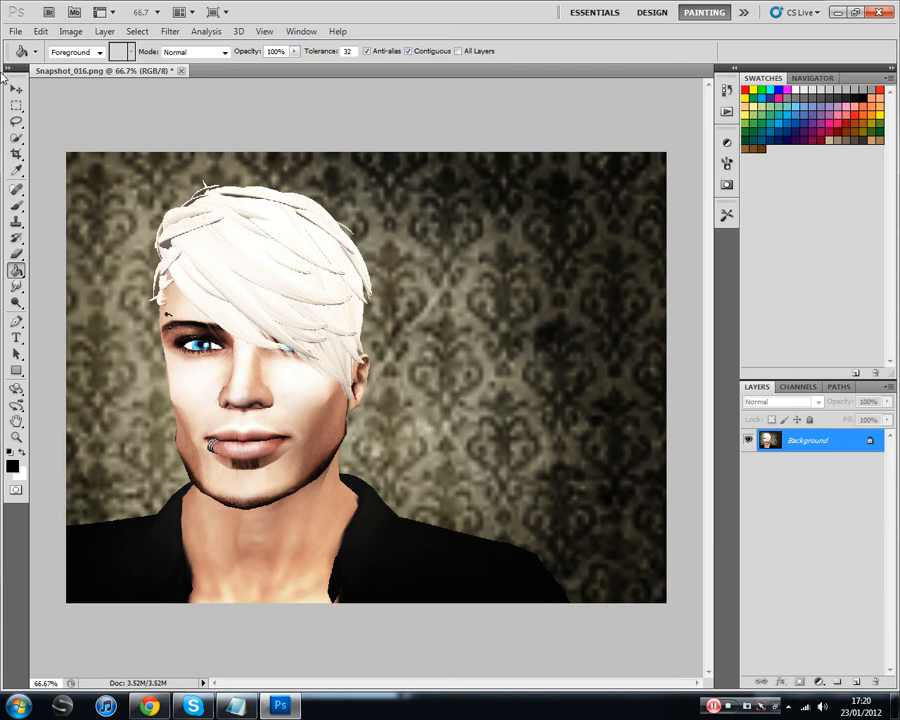
{"action": "key", "text": "v"}
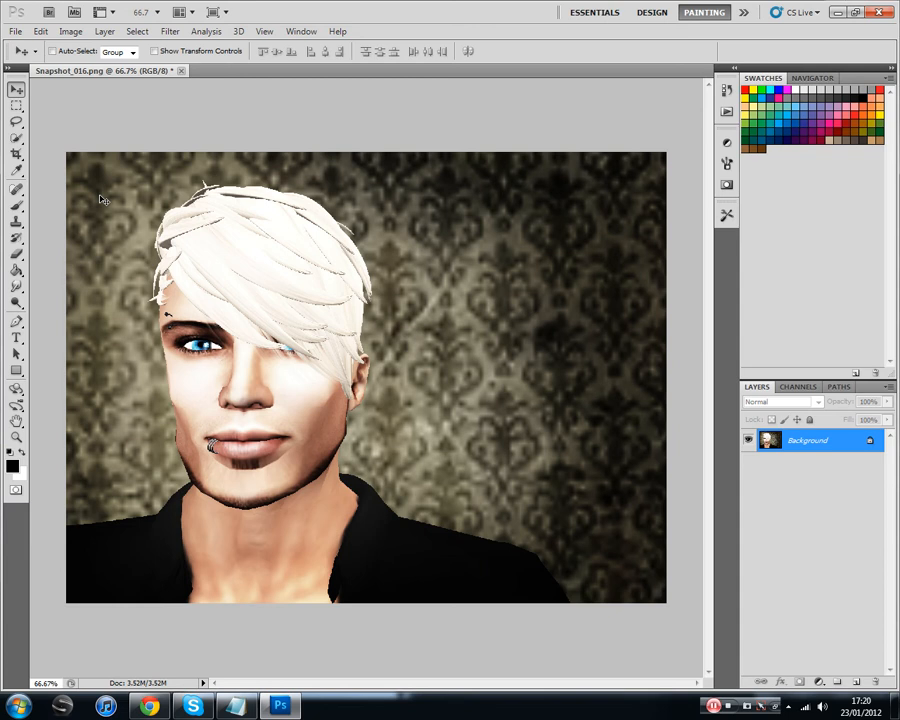
Step: Convert the image's color mode to Lab Color
{"action": "left_click", "coordinate": [71, 32]}
{"action": "mouse_move", "coordinate": [97, 48]}
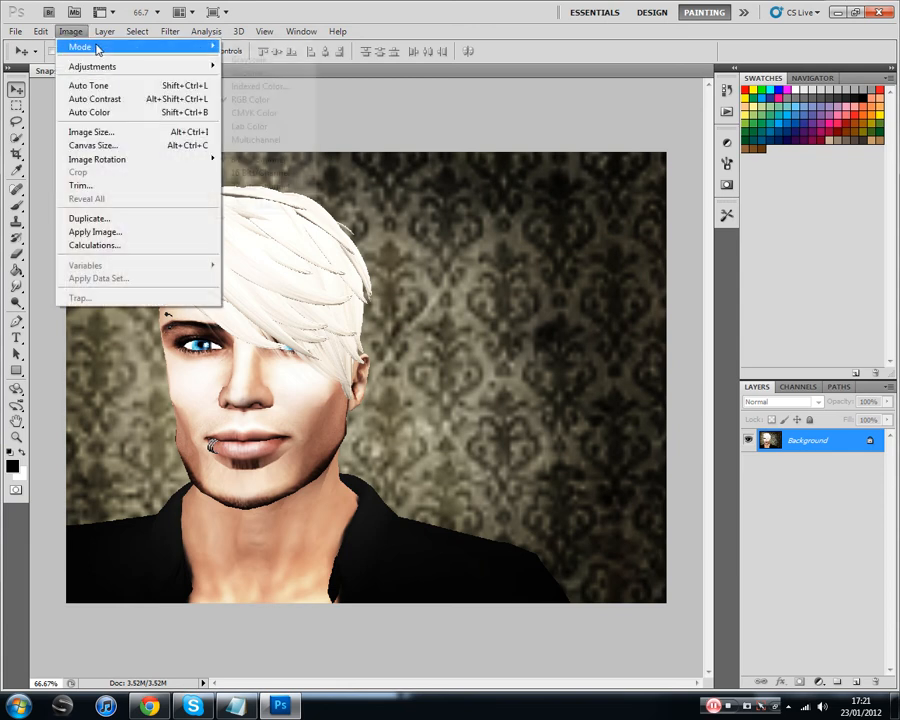
{"action": "left_click", "coordinate": [262, 129]}
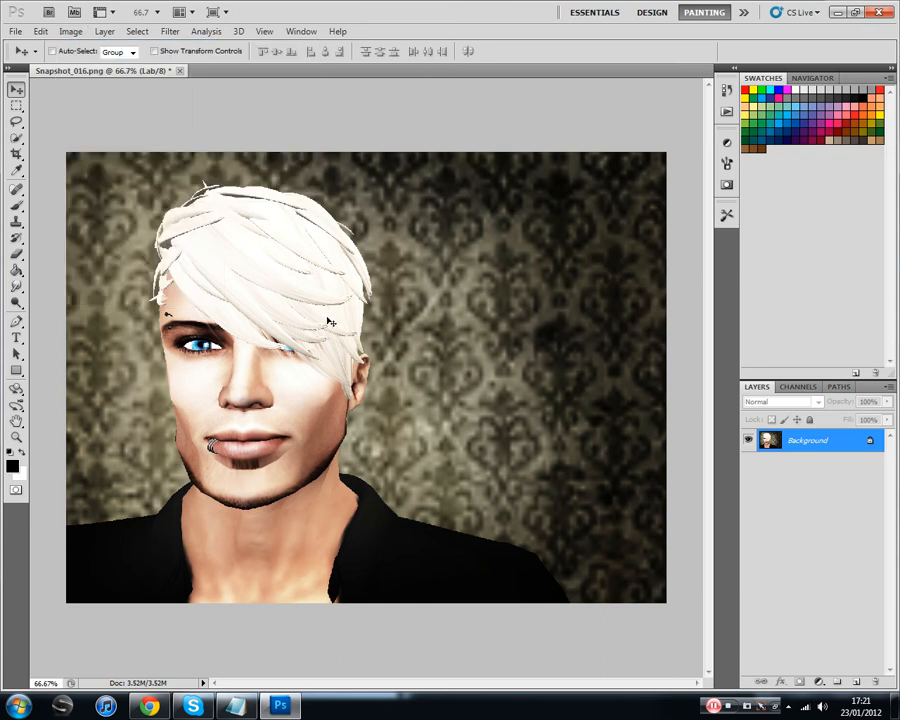
Step: Isolate the image's Lightness channel and open the Unsharp Mask filter for it
{"action": "left_click", "coordinate": [802, 388]}
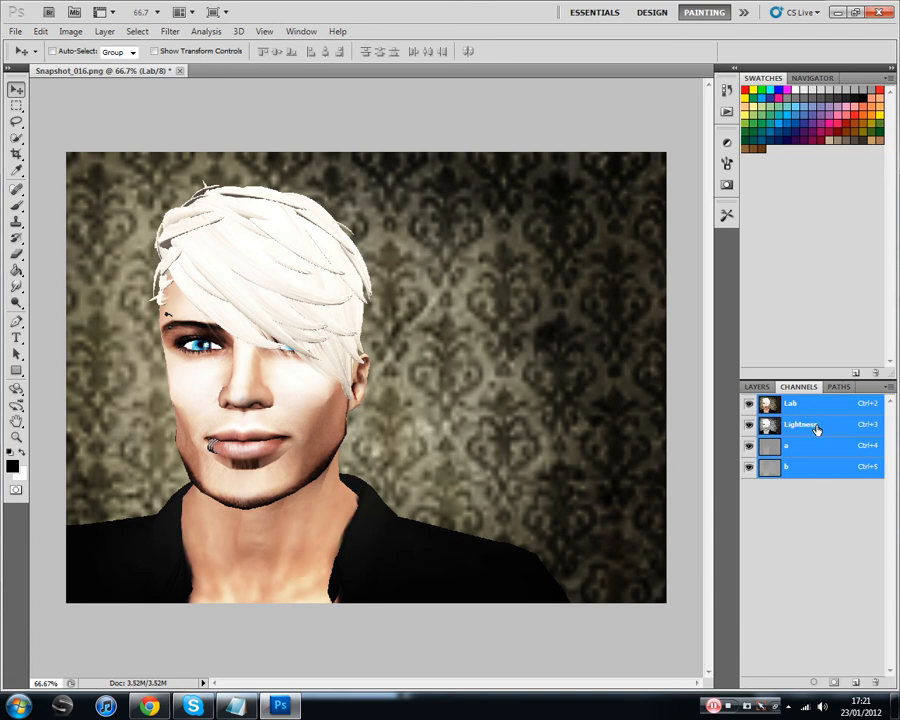
{"action": "left_click", "coordinate": [816, 429]}
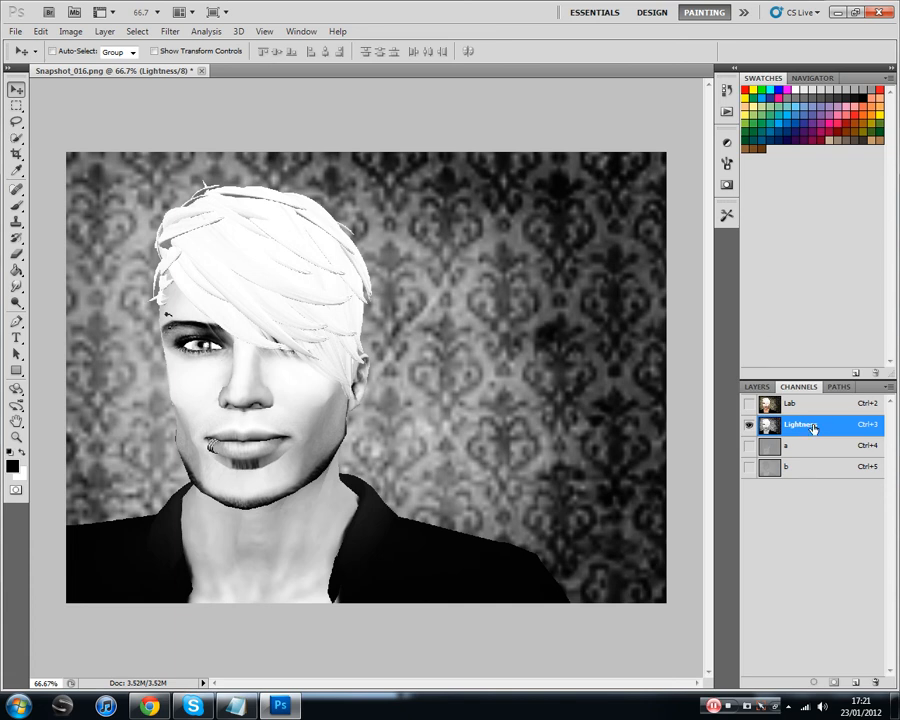
{"action": "left_click", "coordinate": [172, 31]}
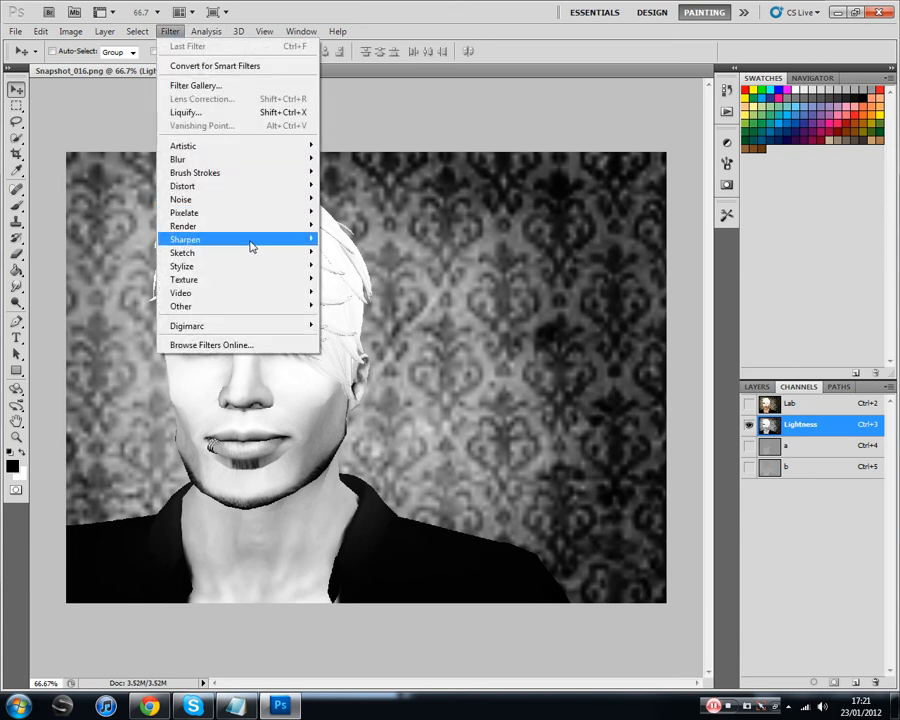
{"action": "mouse_move", "coordinate": [300, 239]}
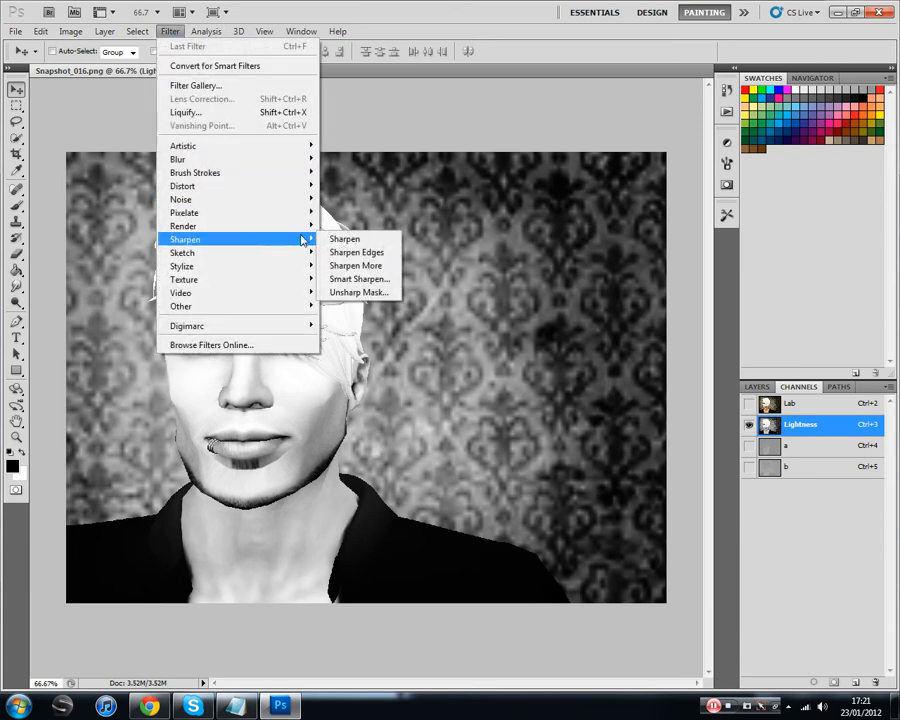
{"action": "left_click", "coordinate": [384, 293]}
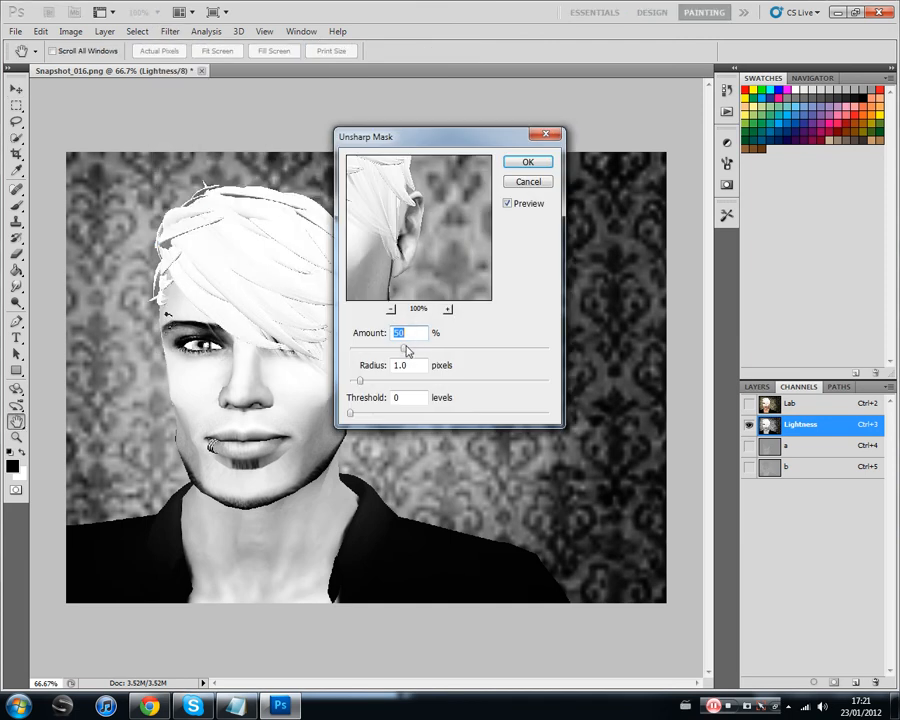
Step: Sharpen the Lightness channel with Unsharp Mask at 50% amount, a radius of 50.0 pixels and threshold 0
{"action": "left_click", "coordinate": [391, 309]}
{"action": "left_click", "coordinate": [391, 309]}
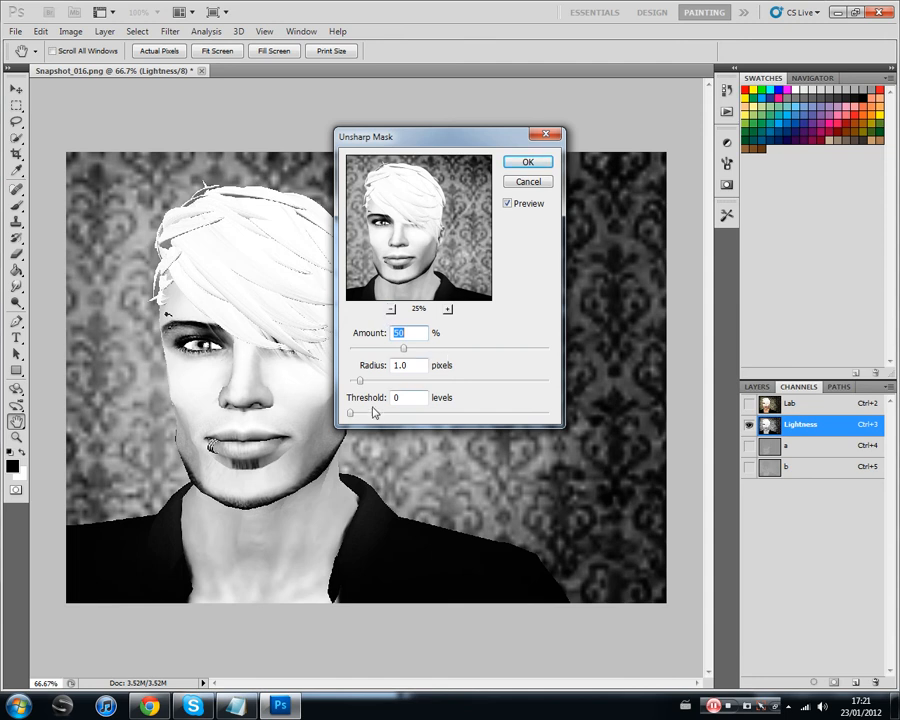
{"action": "left_click_drag", "start_coordinate": [361, 382], "coordinate": [474, 377]}
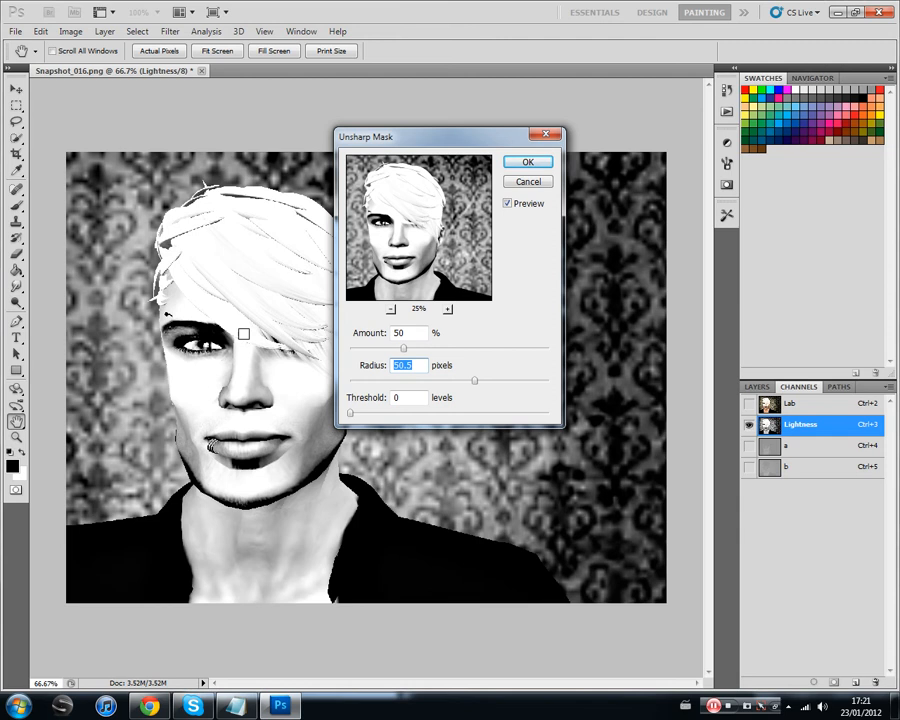
{"action": "left_click", "coordinate": [416, 365]}
{"action": "key", "text": "BackSpace"}
{"action": "type", "text": "0"}
{"action": "left_click", "coordinate": [526, 312]}
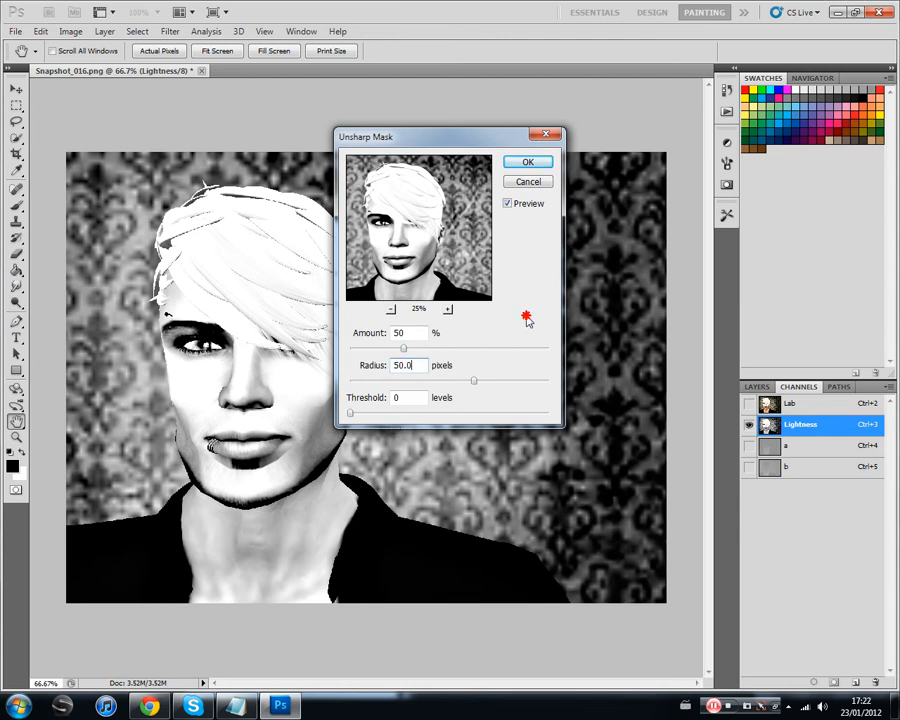
{"action": "left_click", "coordinate": [529, 163]}
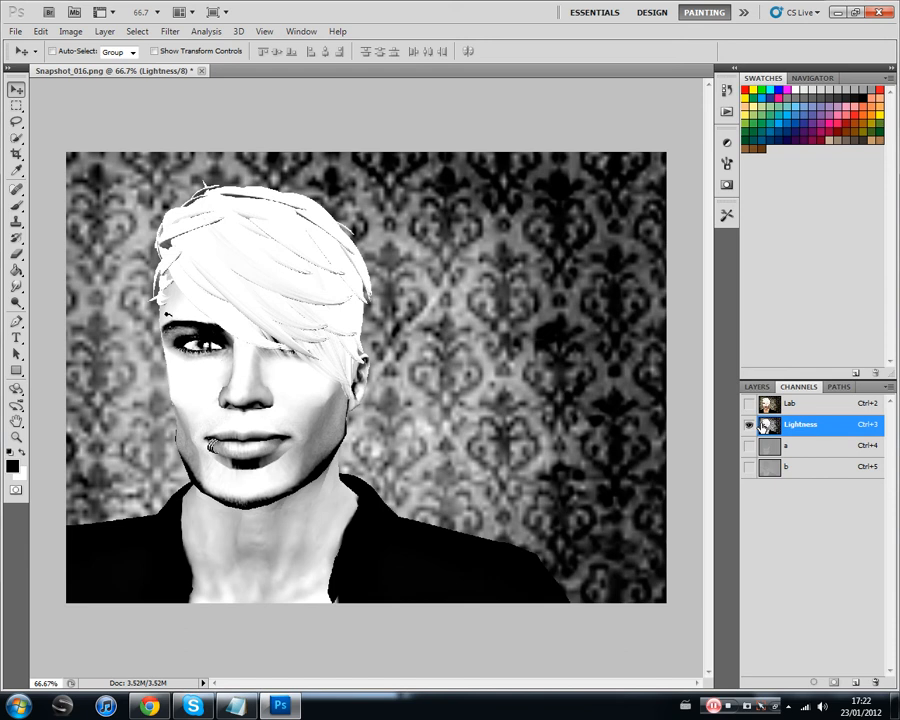
Step: Convert the image's color mode back to RGB Color and return to the layer list
{"action": "left_click", "coordinate": [70, 31]}
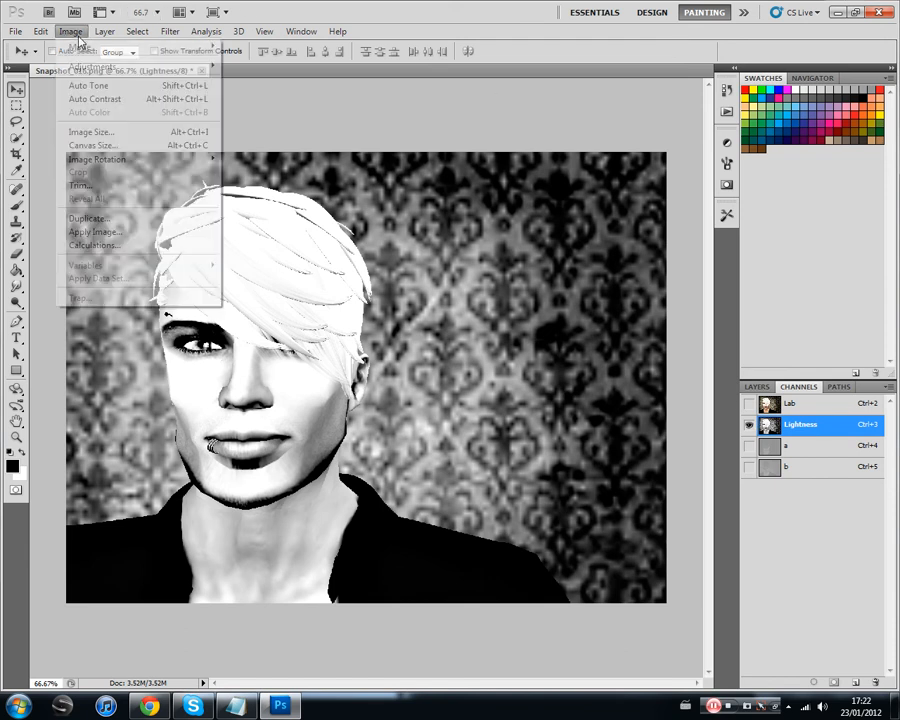
{"action": "mouse_move", "coordinate": [116, 54]}
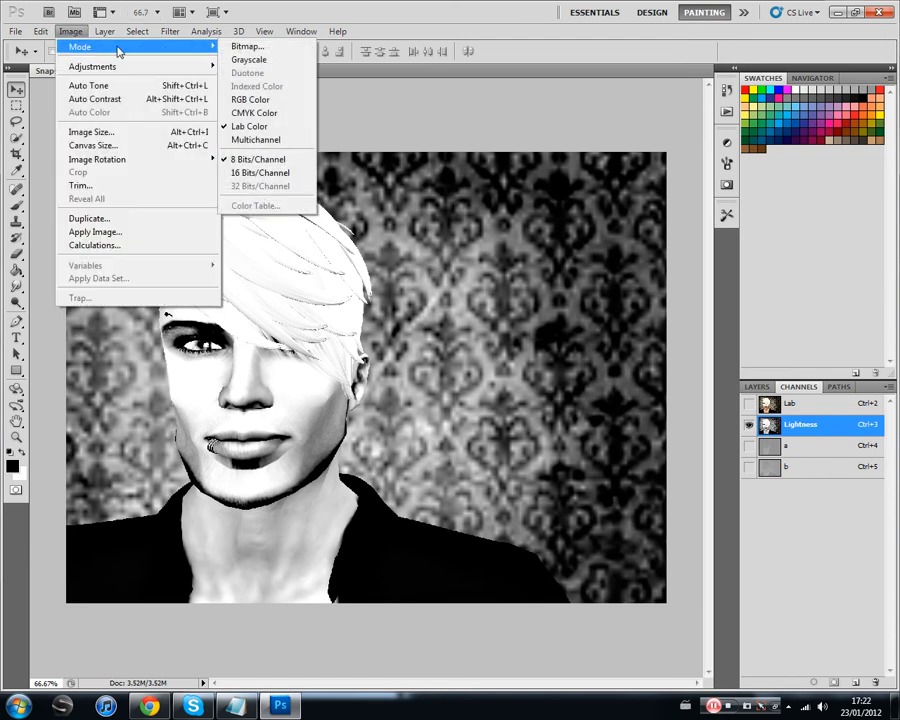
{"action": "left_click", "coordinate": [262, 101]}
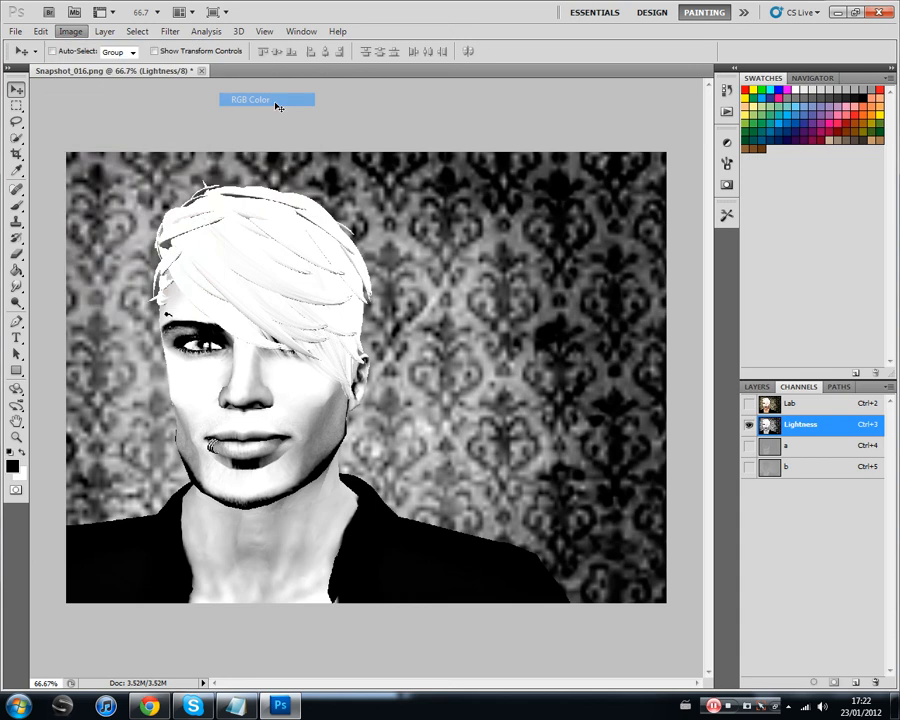
{"action": "left_click", "coordinate": [765, 387]}
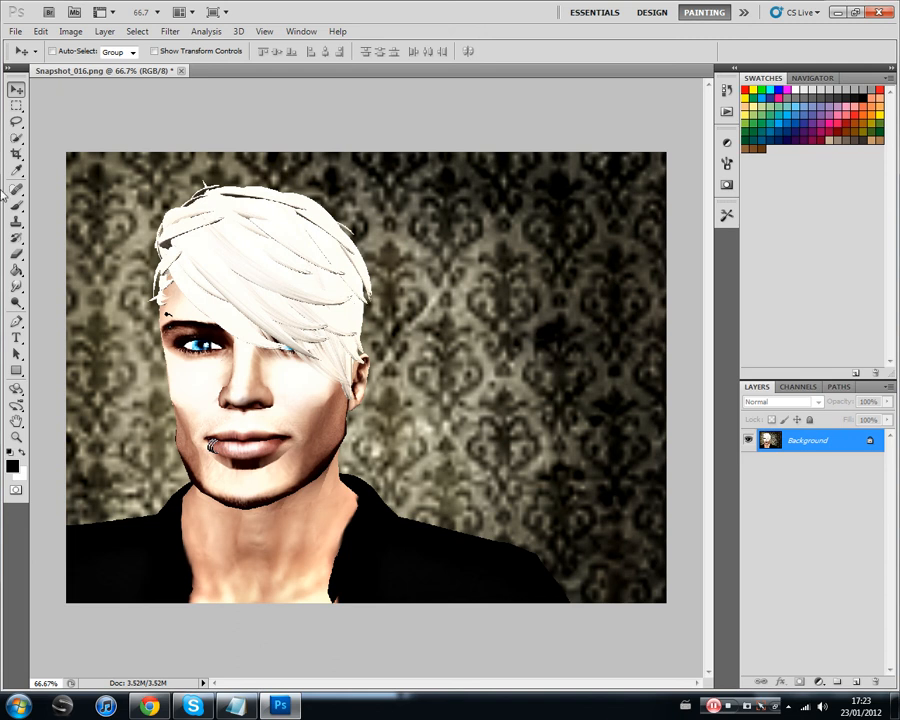
{"action": "left_click", "coordinate": [16, 120]}
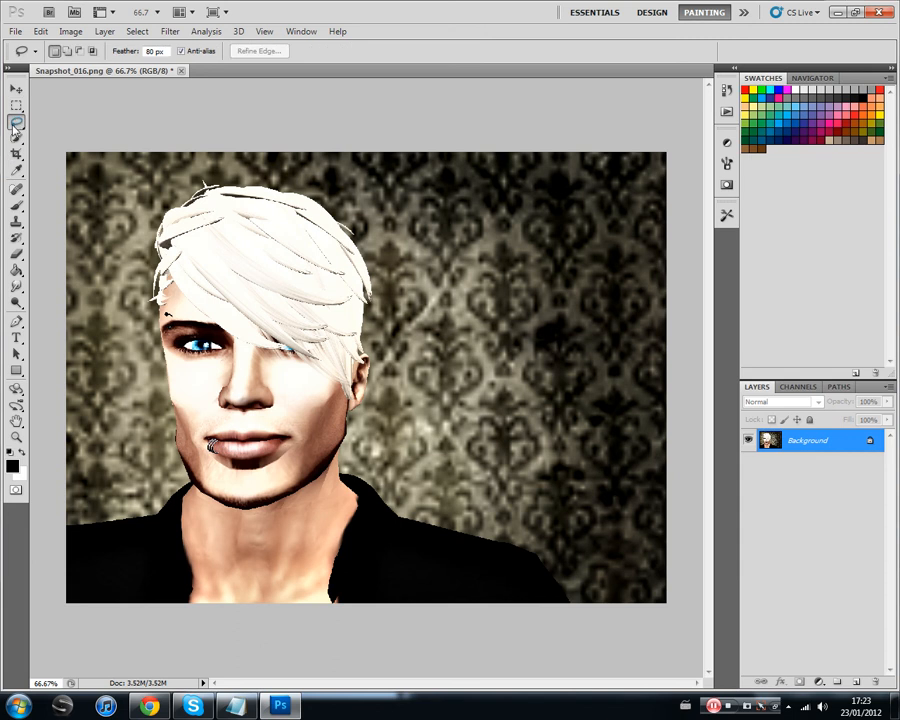
{"action": "left_click", "coordinate": [153, 51]}
{"action": "left_click", "coordinate": [15, 90]}
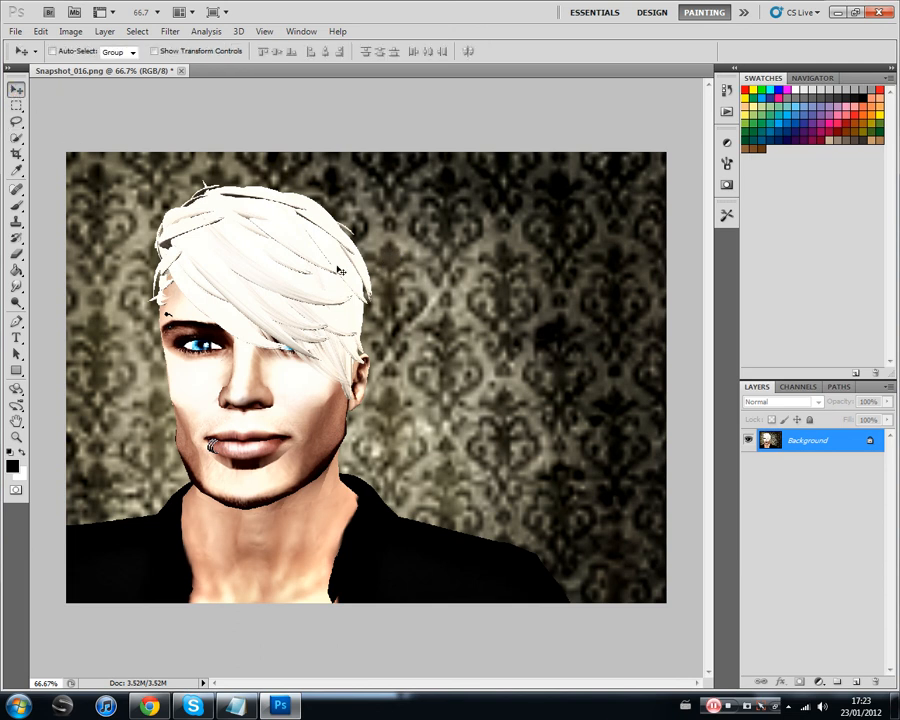